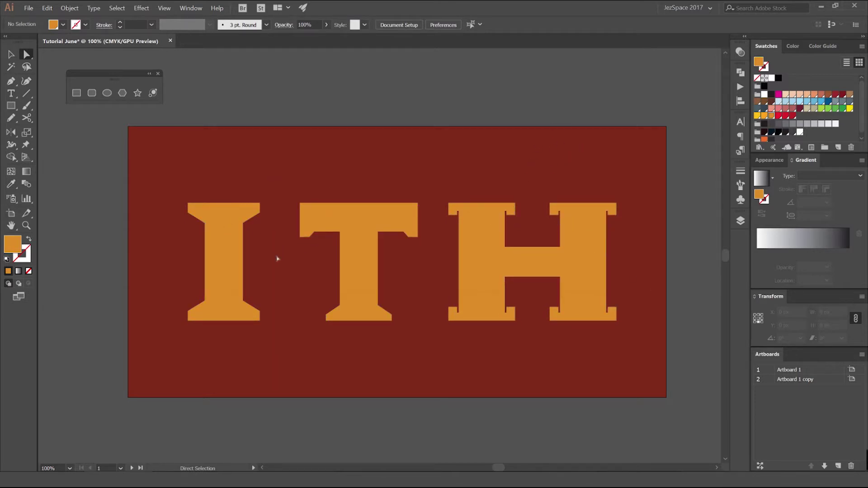
Examine the serif shapes of the sample letters I, T and H, and continue to the blank artboard.
scroll(286, 304, up, 1)
drag(262, 218, 319, 219)
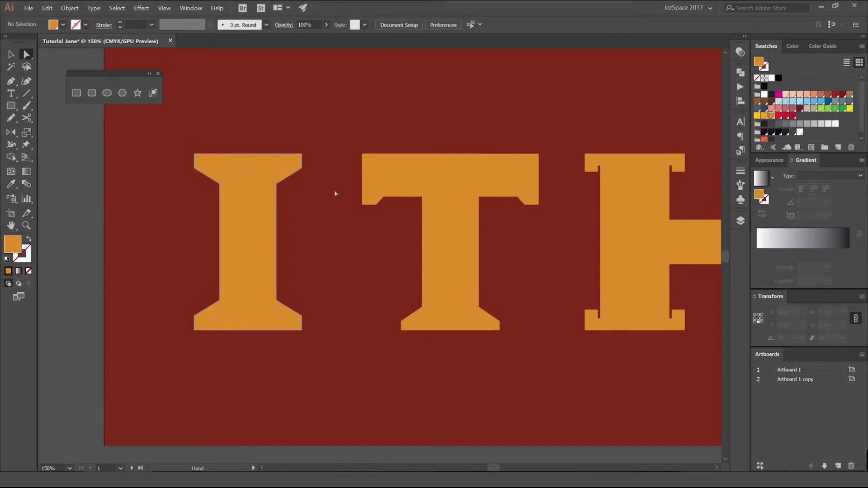
drag(574, 124, 442, 134)
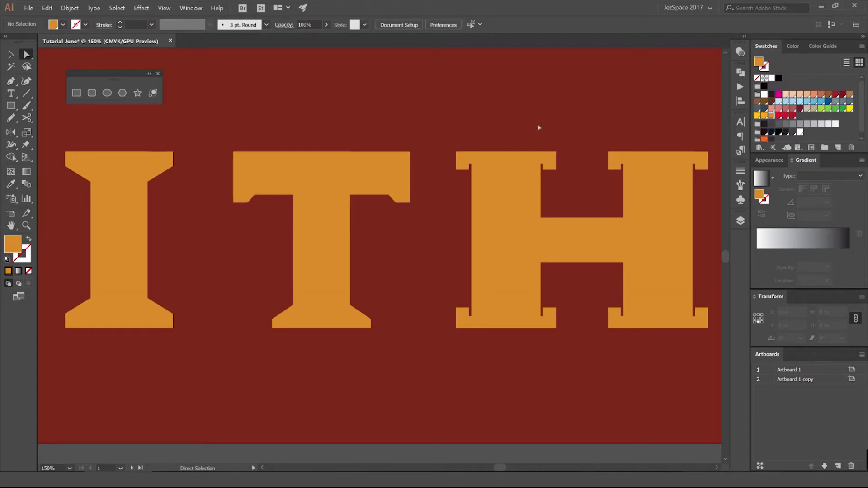
drag(614, 139, 545, 146)
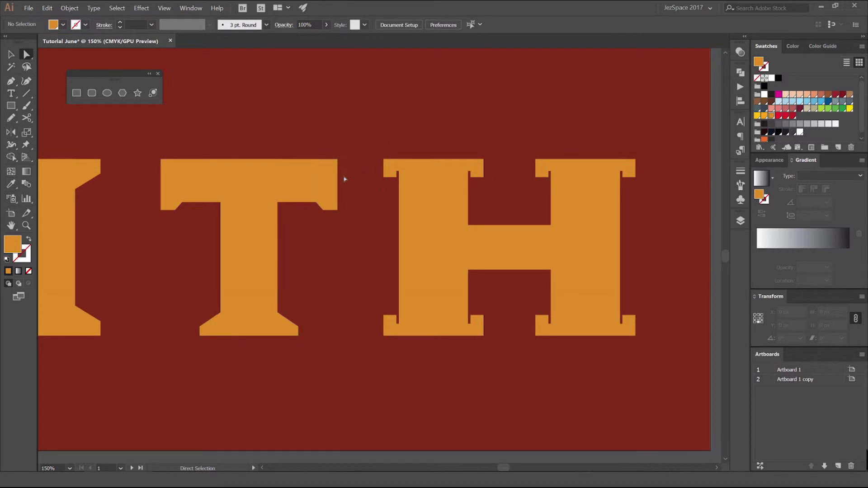
scroll(429, 146, down, 1)
drag(440, 126, 517, 130)
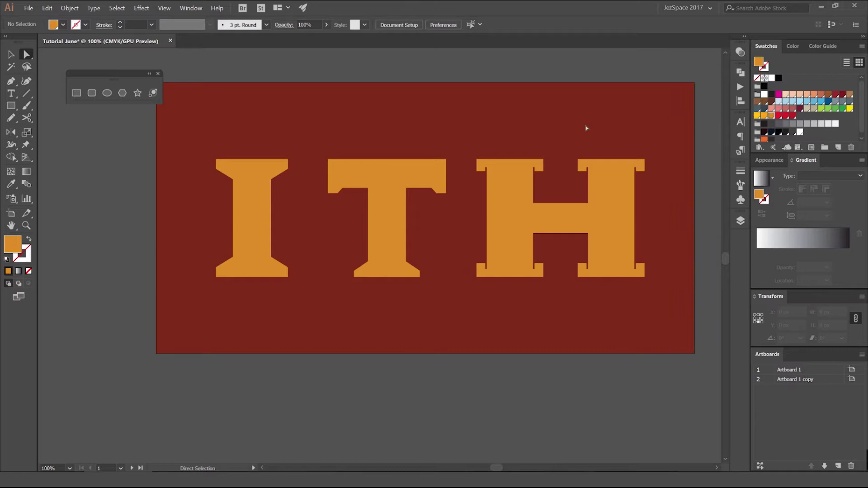
drag(631, 123, 326, 126)
drag(565, 126, 276, 132)
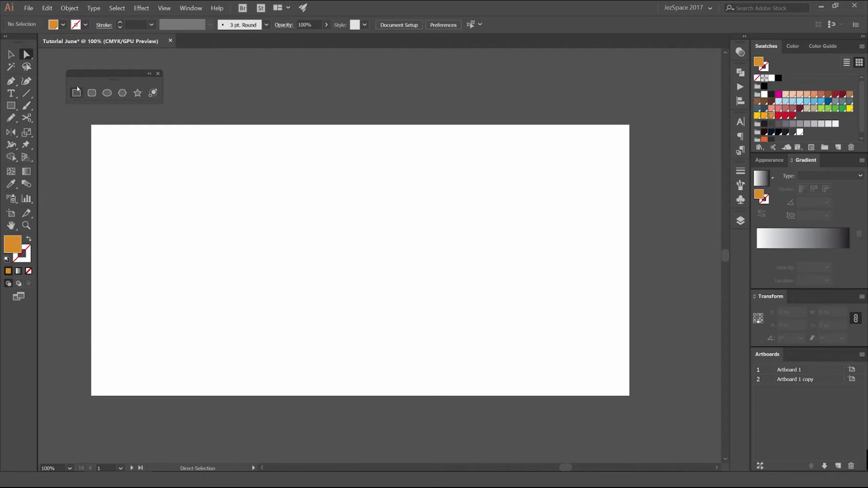
mouse_move(67, 87)
mouse_down()
mouse_move(74, 88)
mouse_move(64, 90)
mouse_up()
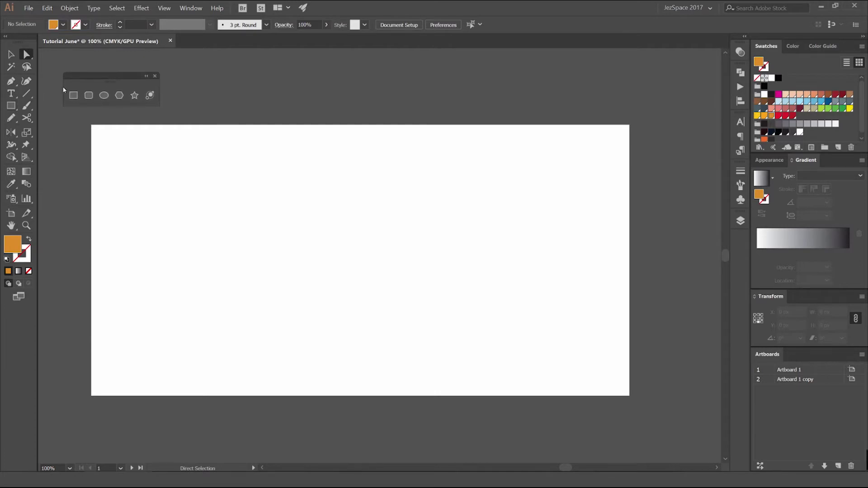
click(10, 107)
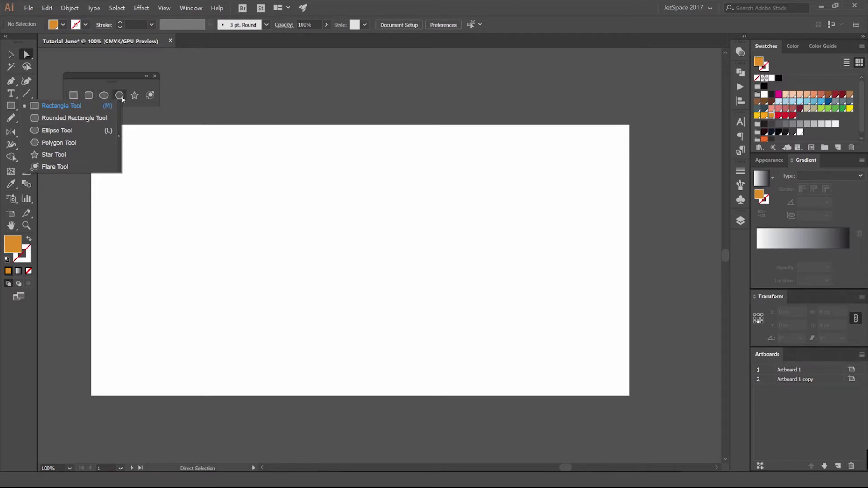
drag(112, 77, 104, 70)
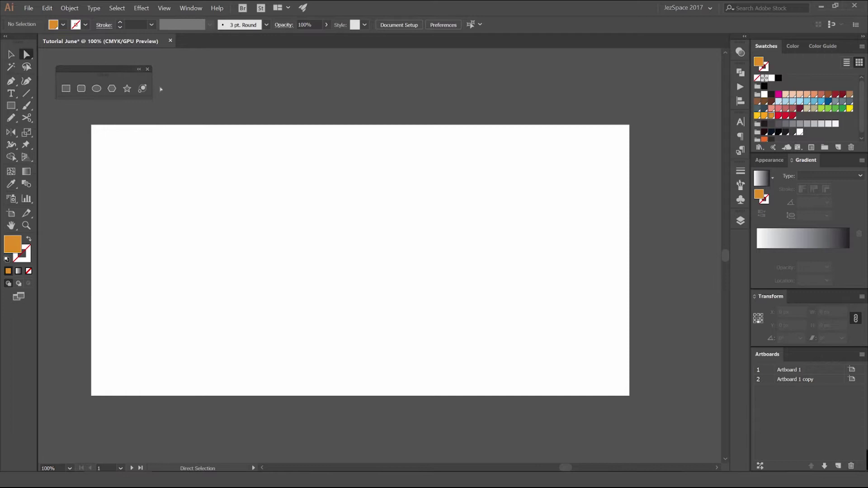
Draw a tall black rectangle about 199 × 499 px on the blank artboard and shift it slightly right and up.
click(66, 89)
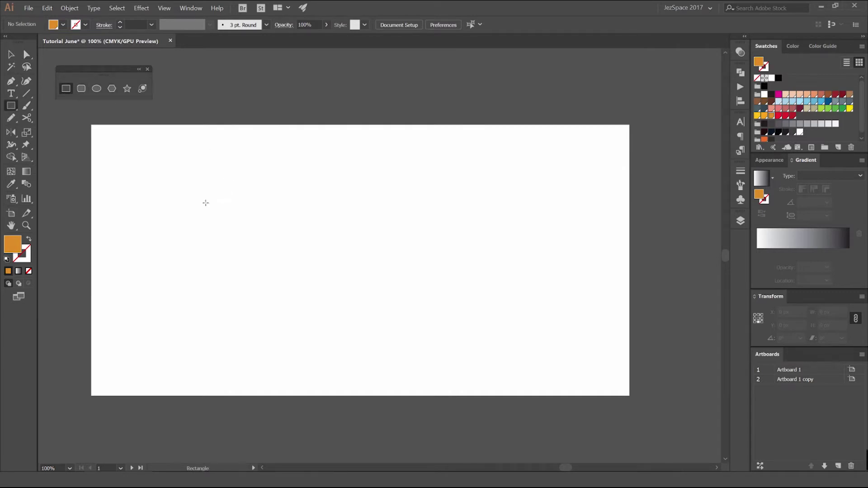
key(ctrl+equal)
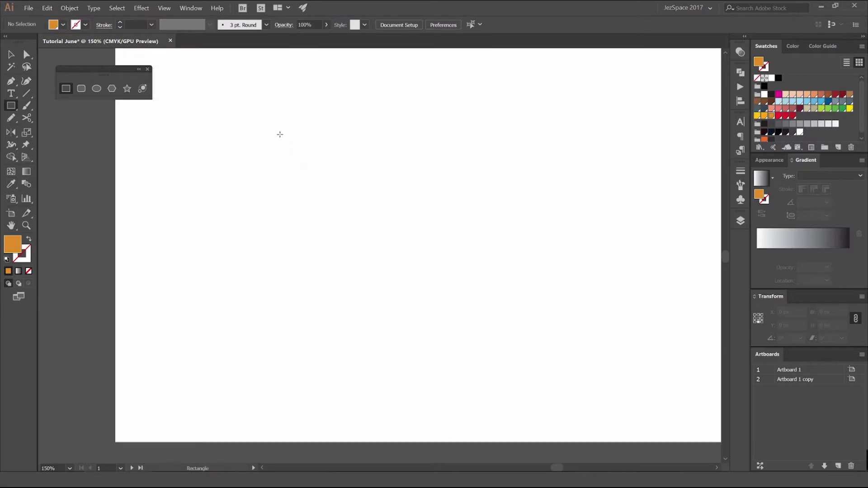
click(777, 79)
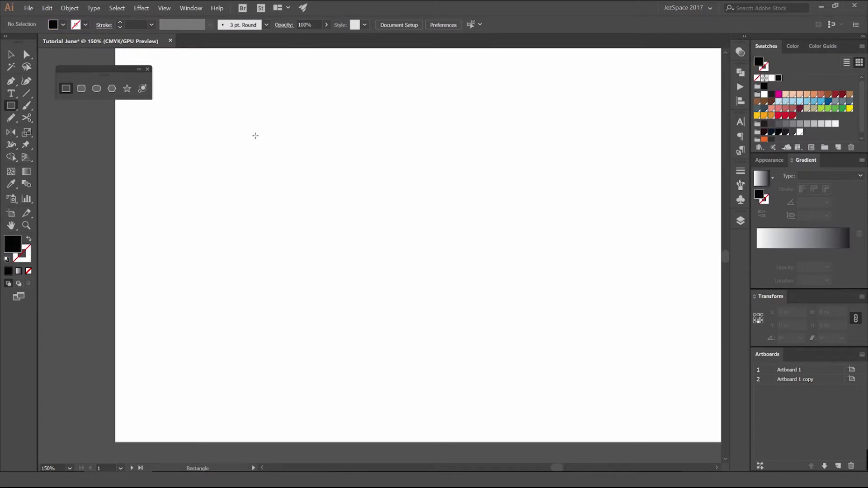
mouse_move(246, 118)
mouse_down()
mouse_move(417, 380)
mouse_move(347, 371)
mouse_up()
key(v)
mouse_move(325, 291)
mouse_down()
mouse_move(363, 291)
mouse_move(364, 279)
mouse_up()
click(468, 244)
drag(532, 231, 525, 205)
scroll(418, 234, down, 1)
scroll(346, 234, up, 1)
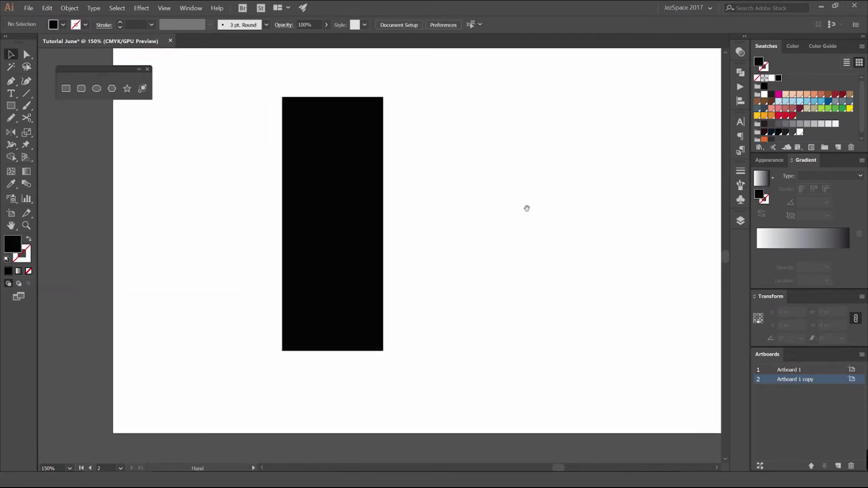
Duplicate the black rectangle to its right at the same height to form the second stem of the H.
click(374, 138)
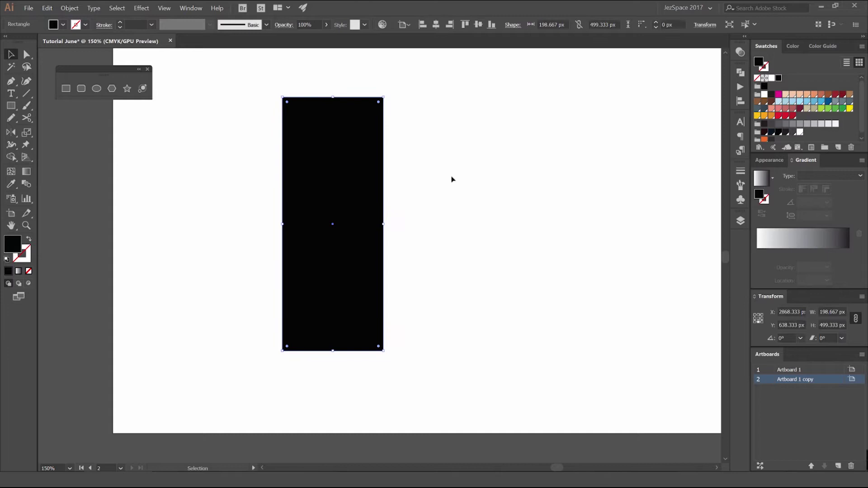
scroll(453, 180, right, 1)
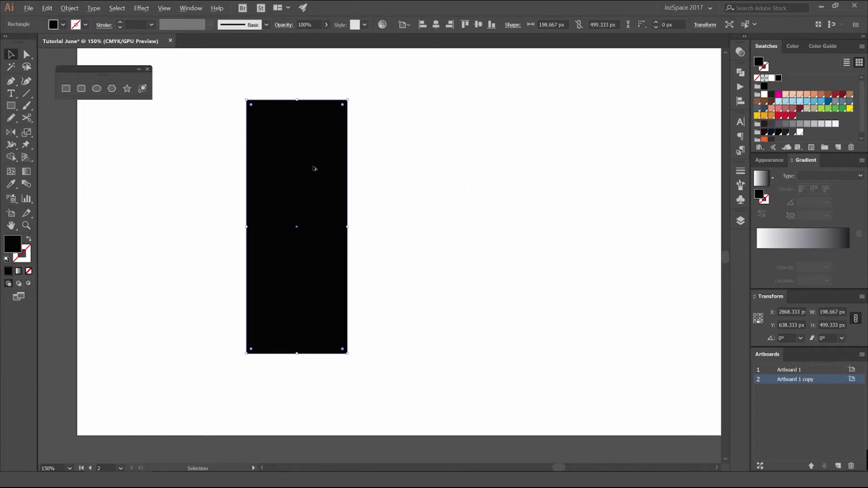
drag(299, 160, 492, 156)
click(623, 167)
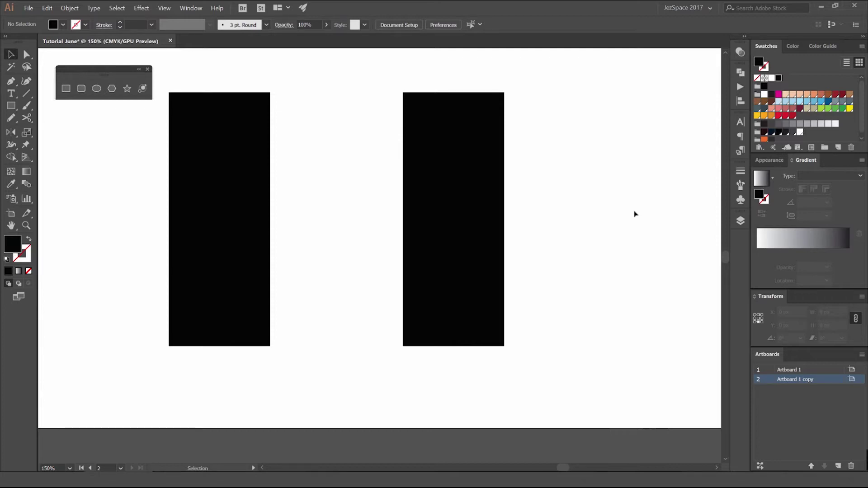
Copy the right stem into the gap between the two stems and rotate the copy 90° to form a crossbar.
key(space)
drag(343, 167, 380, 168)
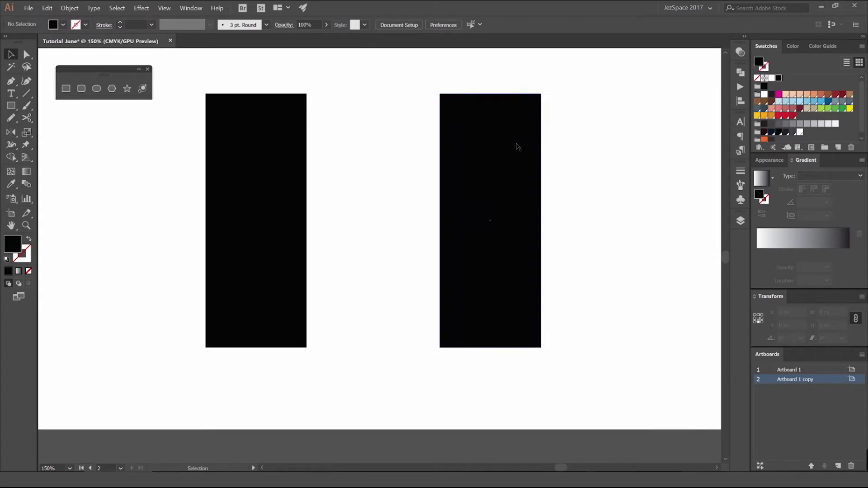
drag(510, 145, 404, 148)
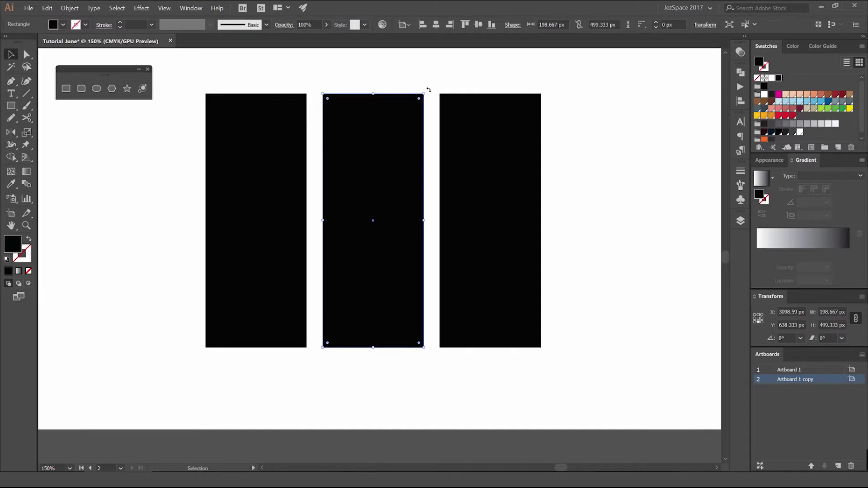
scroll(428, 88, up, 1)
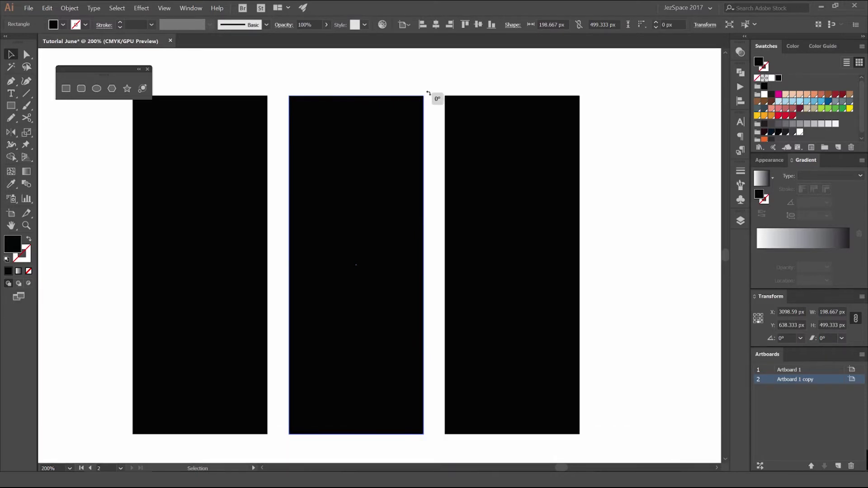
drag(442, 116, 476, 332)
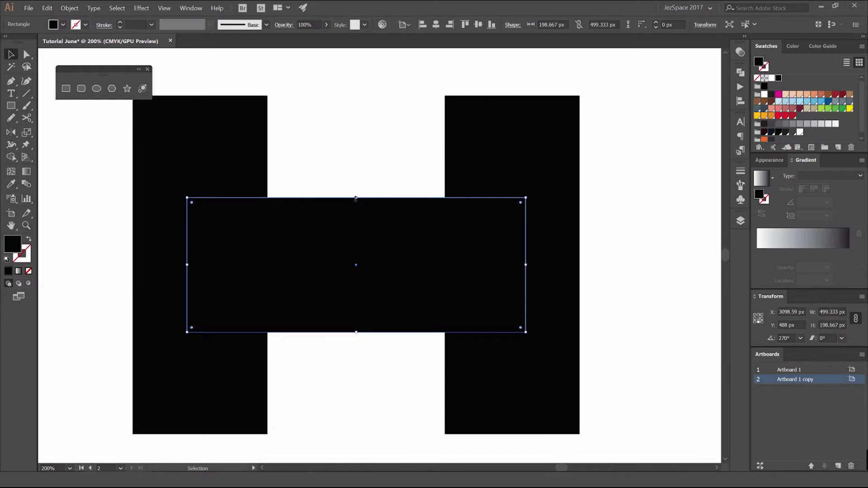
Slim the crossbar evenly to about 107 px high and shorten it to just span the gap between the stems.
click(382, 169)
click(356, 199)
drag(356, 197, 357, 228)
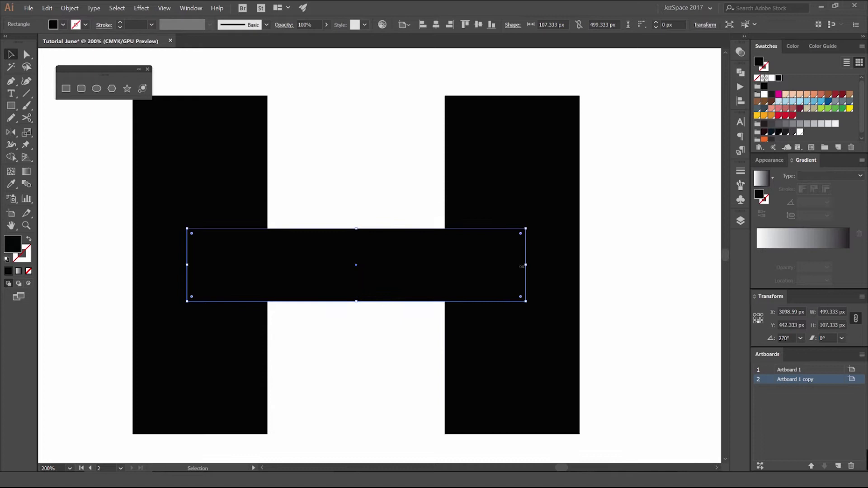
drag(522, 266, 446, 261)
click(393, 182)
Move all three parts of the H horizontally toward the centre of the artboard.
key(ctrl+minus)
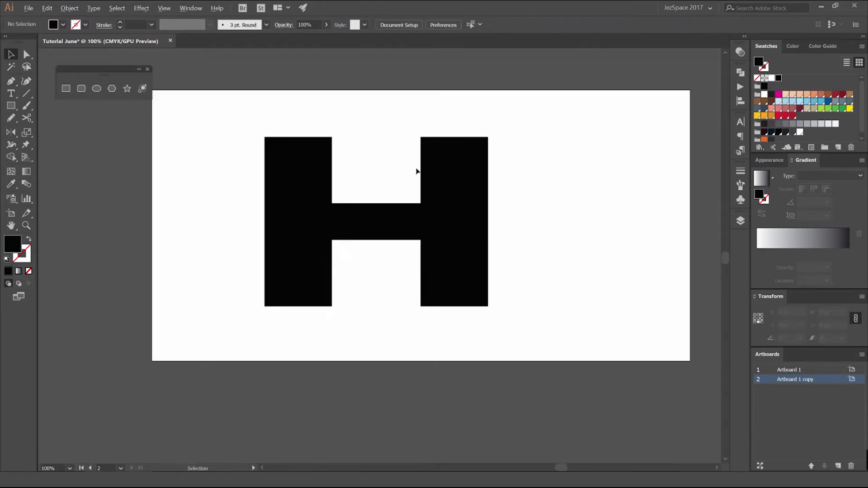
drag(617, 124, 367, 237)
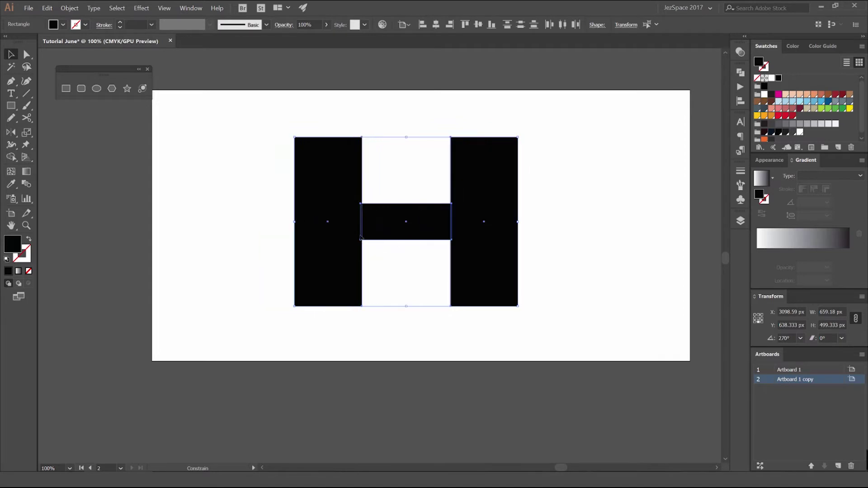
click(569, 199)
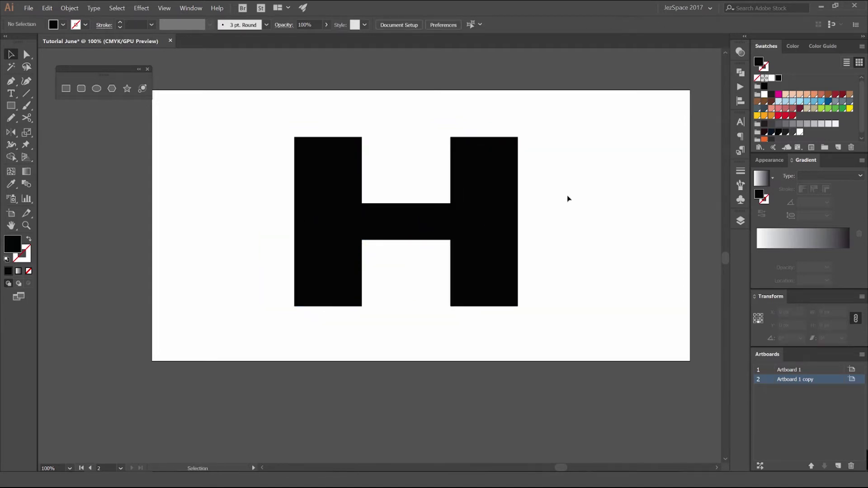
Draw a black serif rectangle about 53 × 30 px outward from the upper inner corner of the right stem.
key(ctrl+plus)
drag(376, 177, 389, 205)
drag(592, 156, 514, 165)
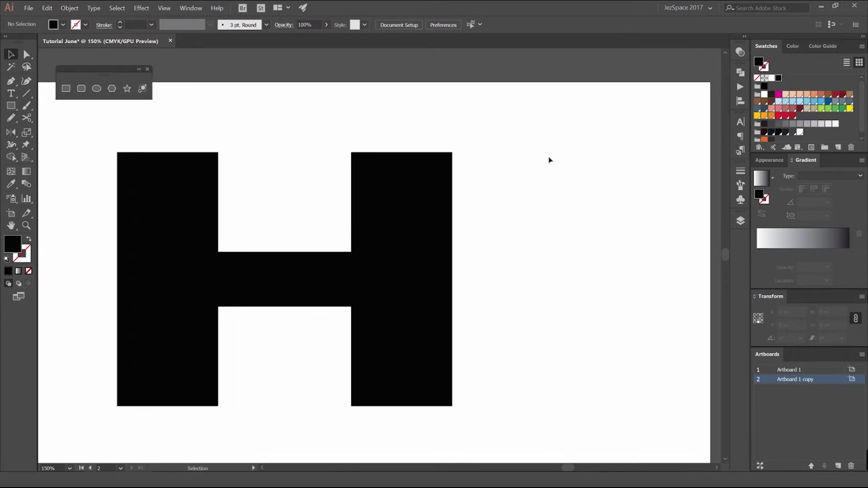
drag(551, 170, 612, 166)
scroll(466, 146, up, 1)
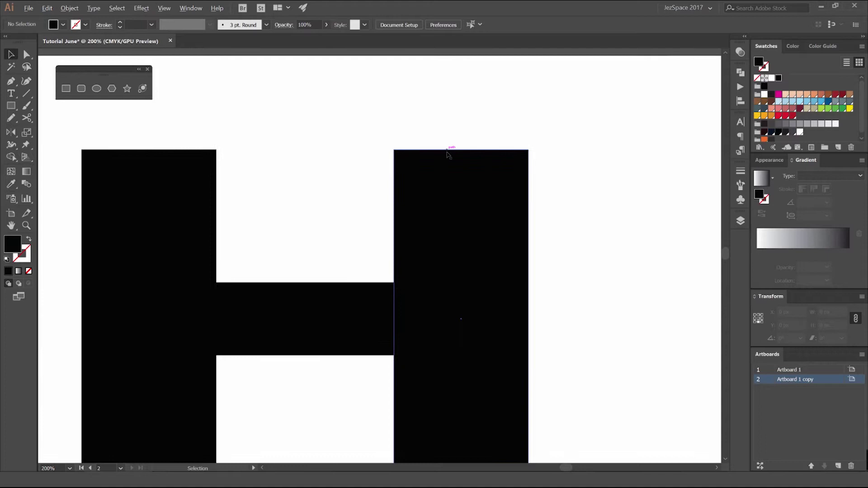
scroll(376, 215, up, 1)
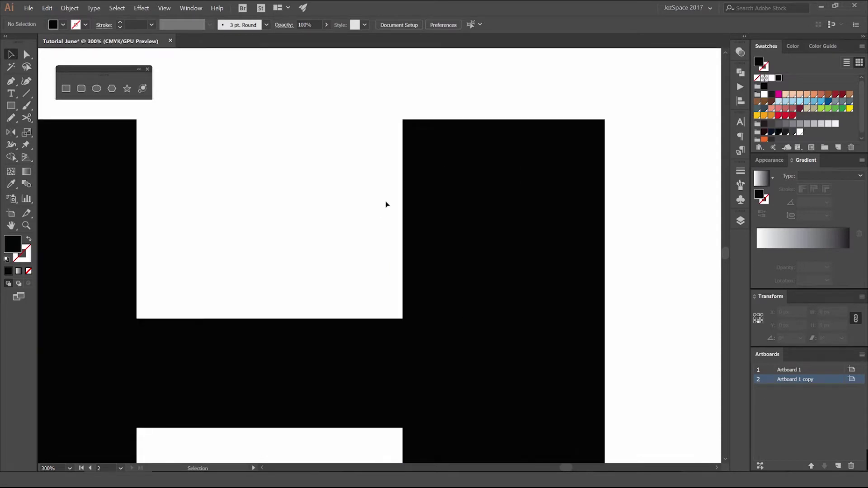
key(m)
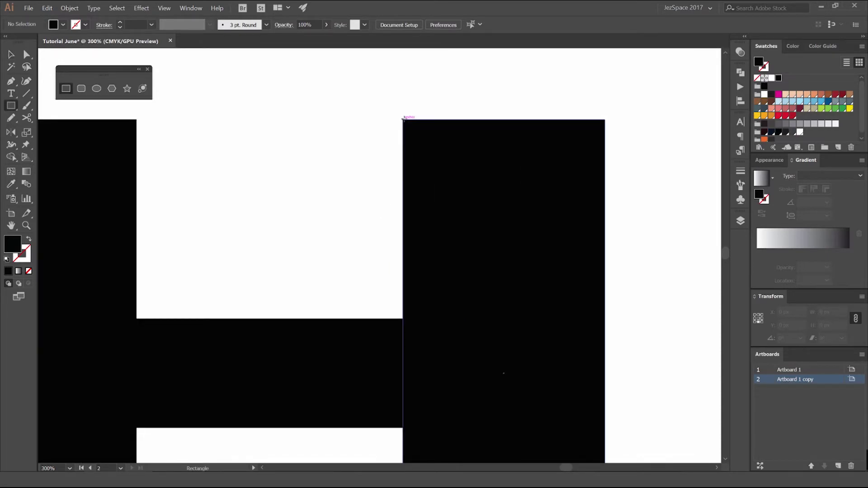
scroll(404, 118, up, 1)
drag(402, 120, 331, 160)
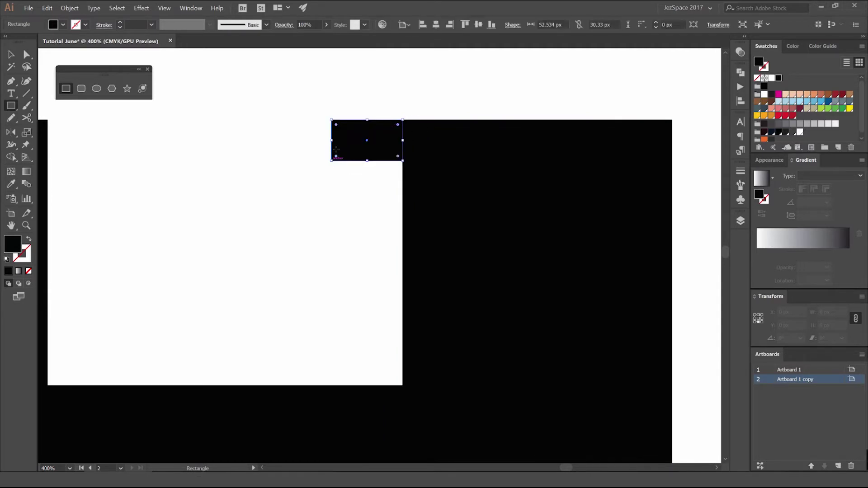
key(v)
key(ctrl+shift+a)
Draw a second, narrower rectangle overlapping the serif's lower part, flush with its outer edge and extending below it.
scroll(369, 150, up, 2)
key(m)
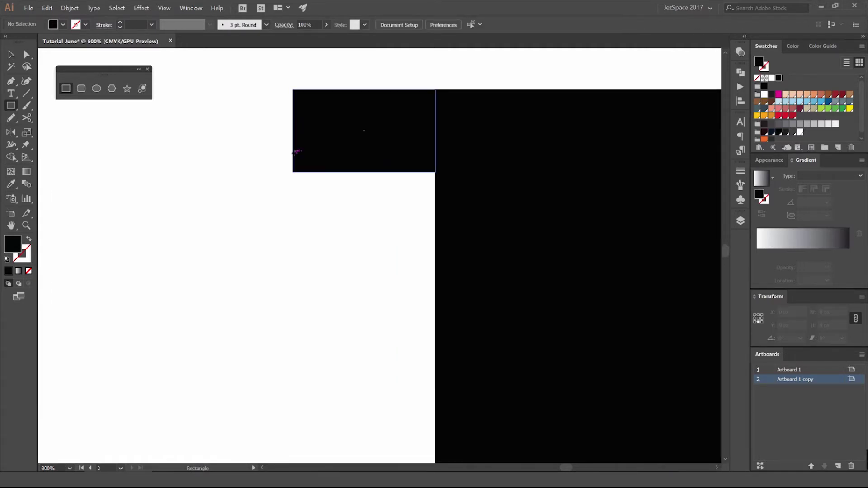
mouse_move(293, 153)
mouse_down()
mouse_move(306, 219)
mouse_move(402, 235)
mouse_move(409, 217)
mouse_up()
key(v)
click(384, 262)
scroll(356, 253, down, 3)
scroll(362, 231, up, 4)
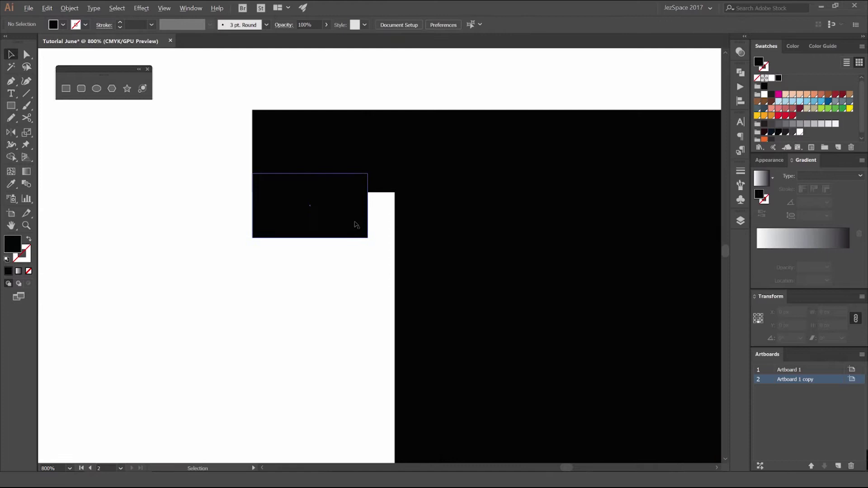
Widen the lower serif rectangle toward the right stem, leaving only a narrow gap between them.
click(367, 204)
drag(374, 194, 391, 194)
click(312, 296)
key(a)
scroll(403, 240, up, 1)
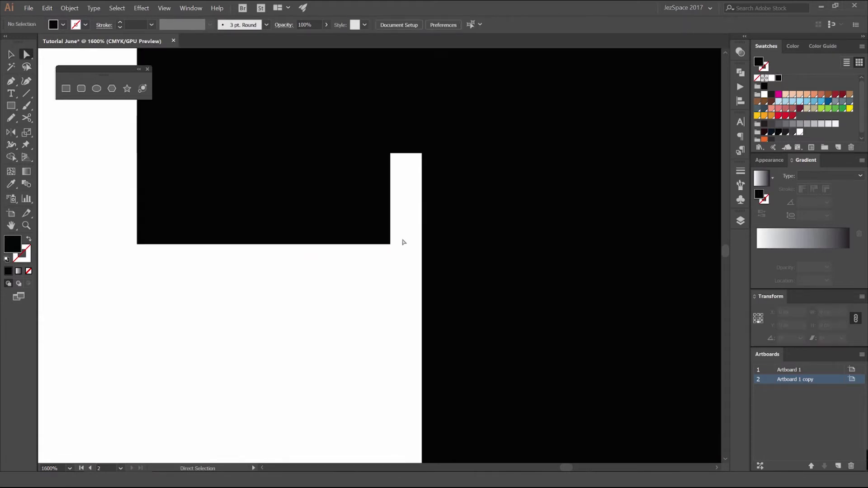
drag(405, 231, 369, 255)
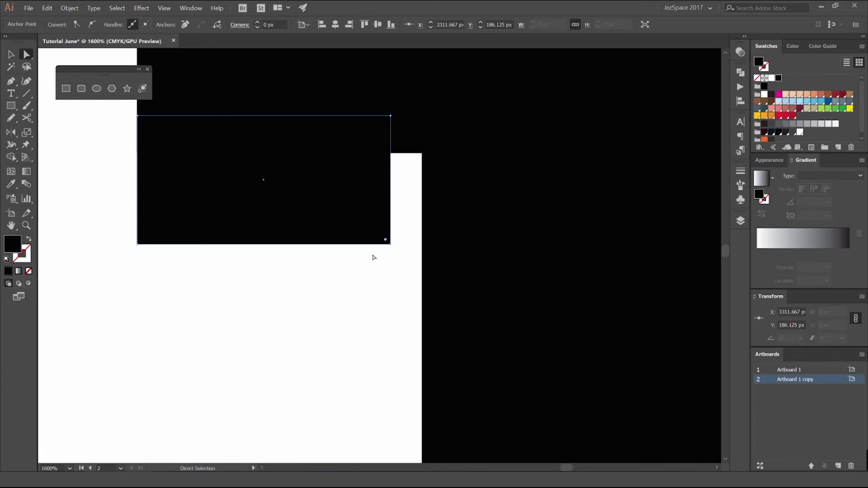
scroll(372, 256, down, 2)
scroll(373, 255, down, 2)
click(447, 152)
scroll(448, 153, down, 1)
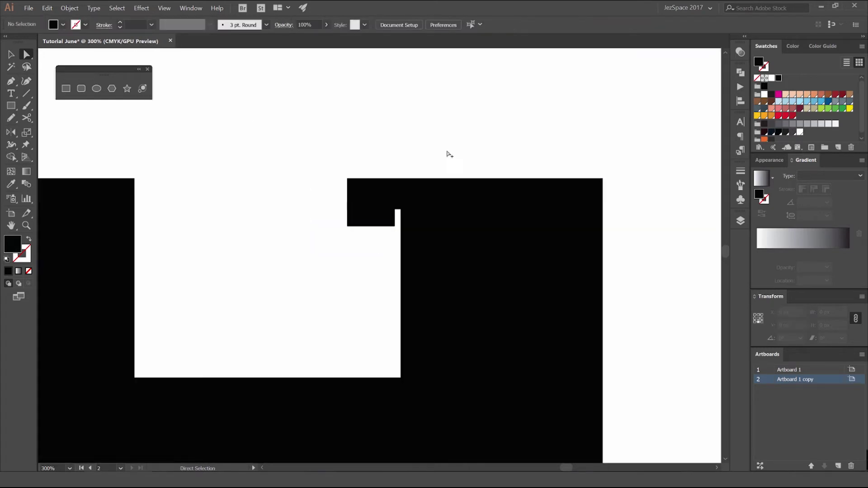
scroll(395, 246, up, 5)
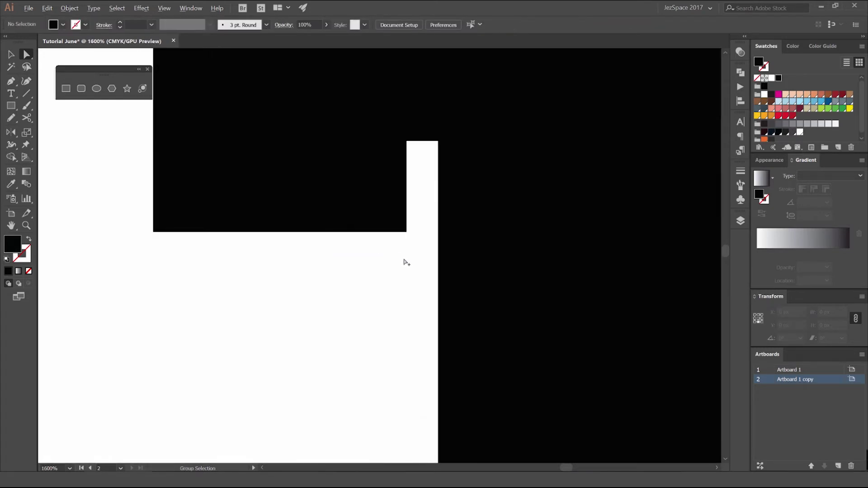
drag(420, 213, 382, 260)
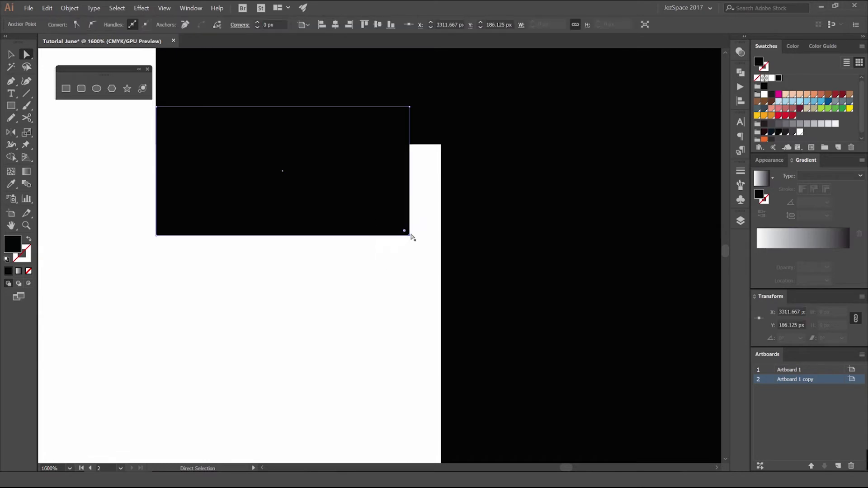
click(427, 220)
Shift the lower serif rectangle's lower inner corner outward by about a fifth of its width so that its inner edge slants.
drag(424, 199, 399, 251)
scroll(409, 236, up, 2)
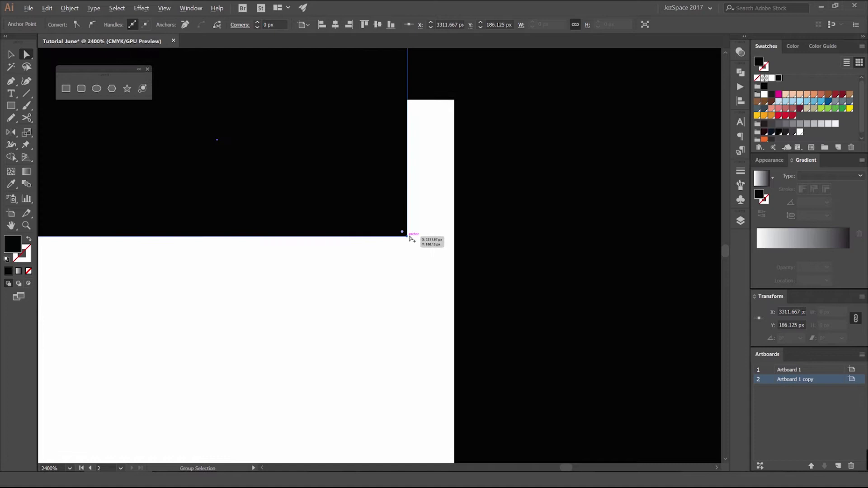
scroll(407, 244, down, 1)
key(Left)
key(Left)
key(Left)
key(Left)
key(Left)
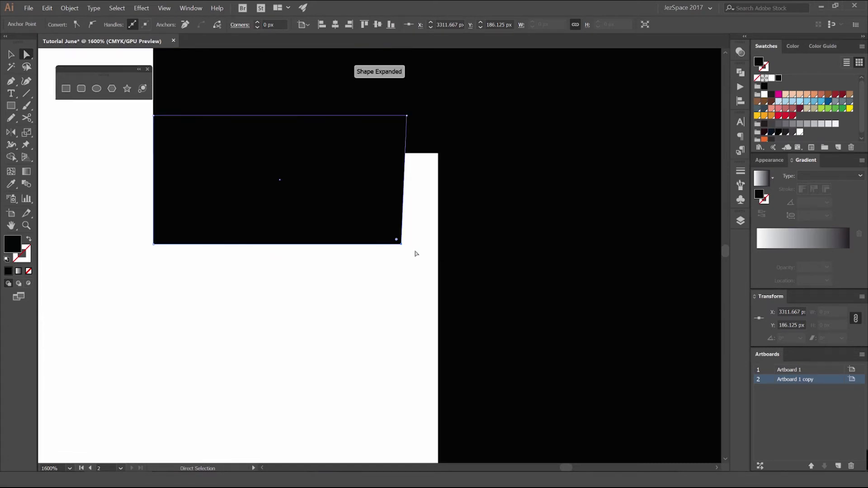
key(Left)
key(Left)
key(Left)
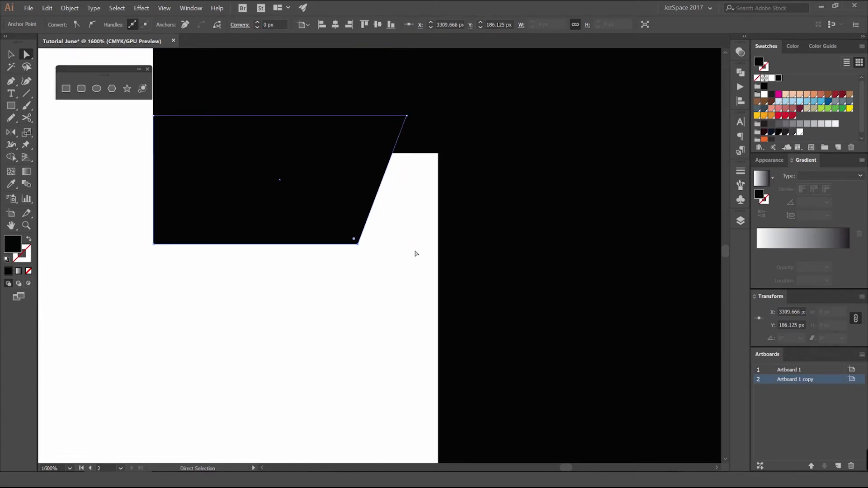
key(v)
click(416, 304)
Group the upper serif rectangle and the slanted lower piece into one object.
scroll(314, 283, down, 3)
scroll(315, 287, down, 1)
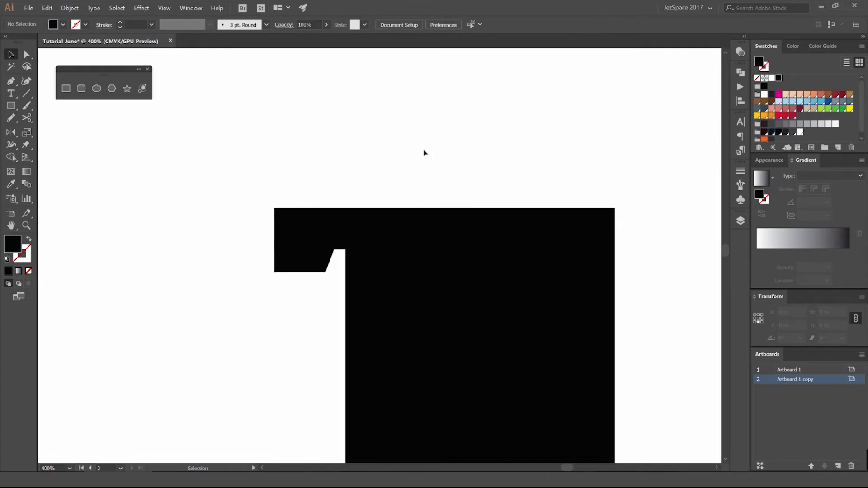
scroll(429, 149, down, 2)
scroll(422, 163, up, 1)
scroll(409, 178, up, 1)
drag(347, 226, 356, 139)
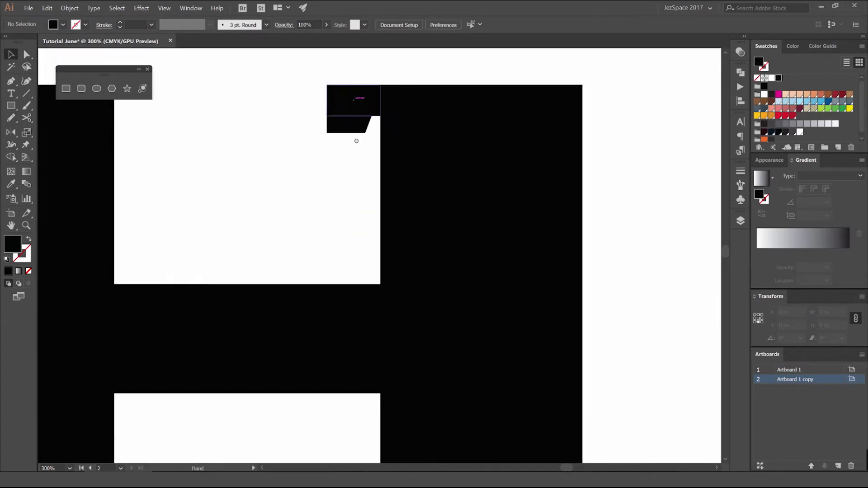
scroll(353, 153, down, 1)
drag(357, 93, 315, 233)
scroll(352, 138, up, 2)
scroll(326, 197, up, 2)
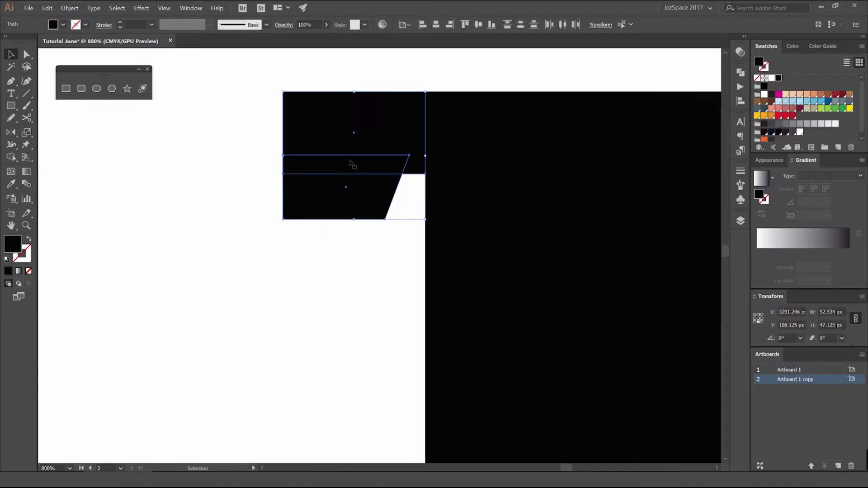
drag(355, 161, 317, 224)
click(319, 222)
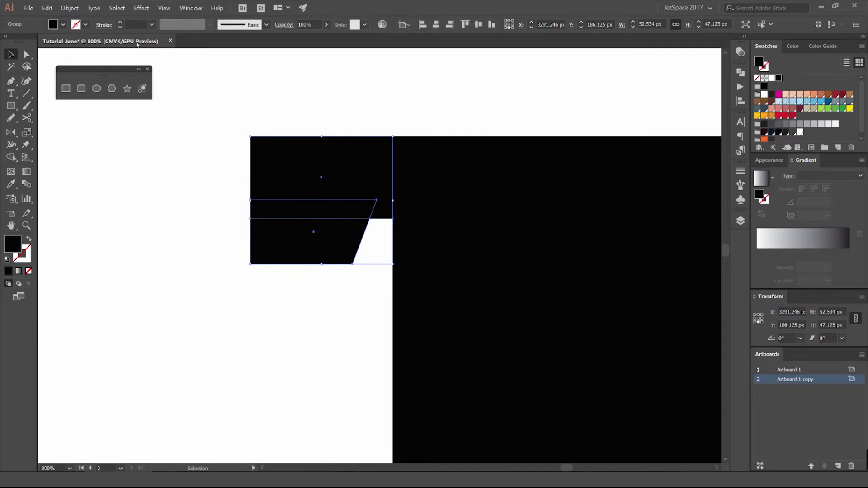
click(69, 8)
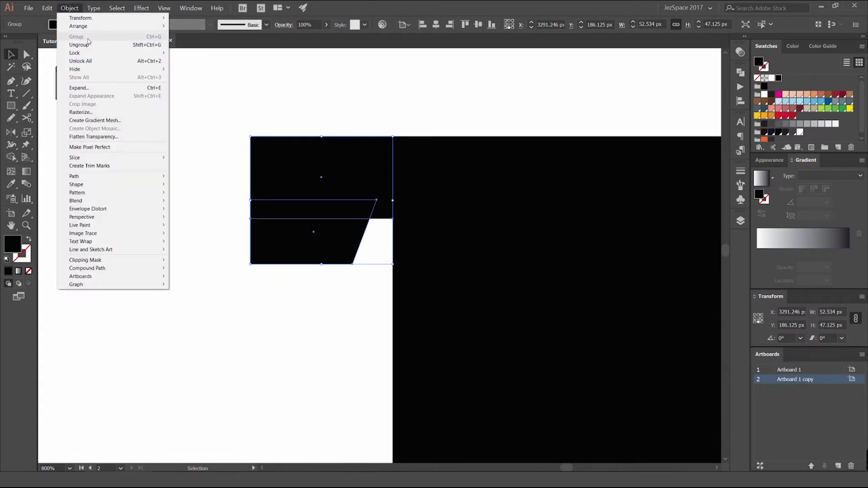
click(162, 45)
click(401, 116)
Reflect a copy of the serif group across the vertical axis through the right stem's centre, using outline view, and return to preview.
scroll(411, 140, down, 3)
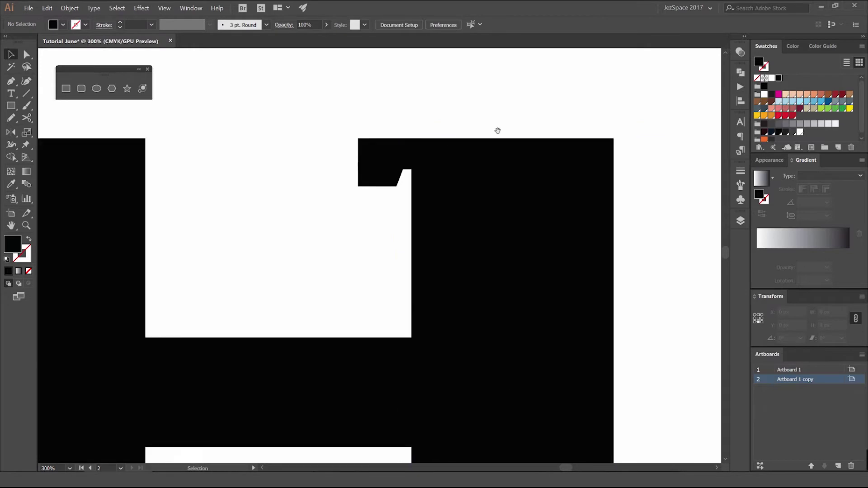
drag(498, 131, 375, 124)
click(261, 143)
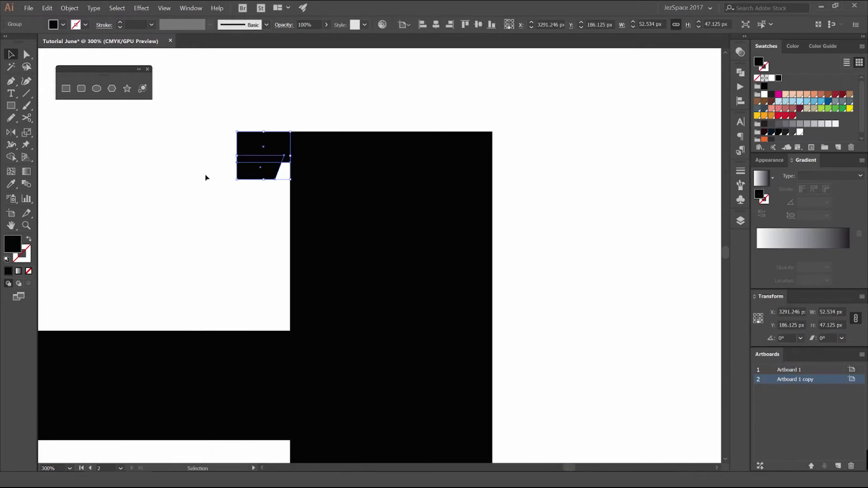
key(o)
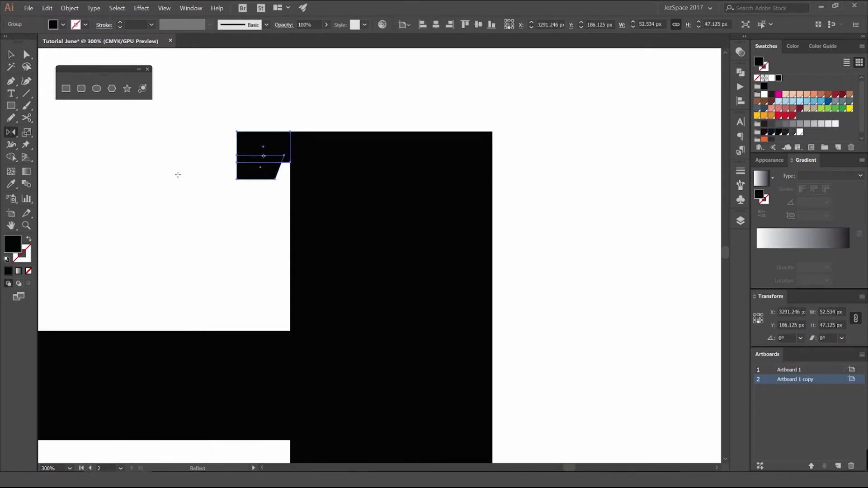
click(11, 133)
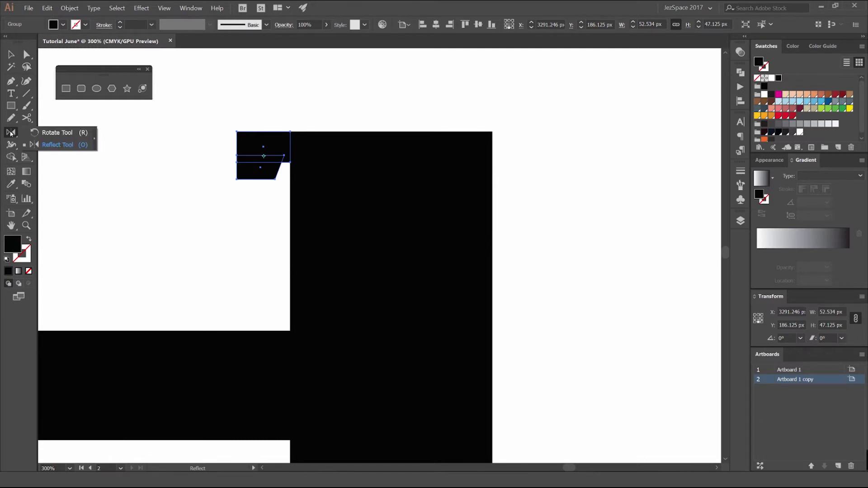
scroll(377, 297, down, 1)
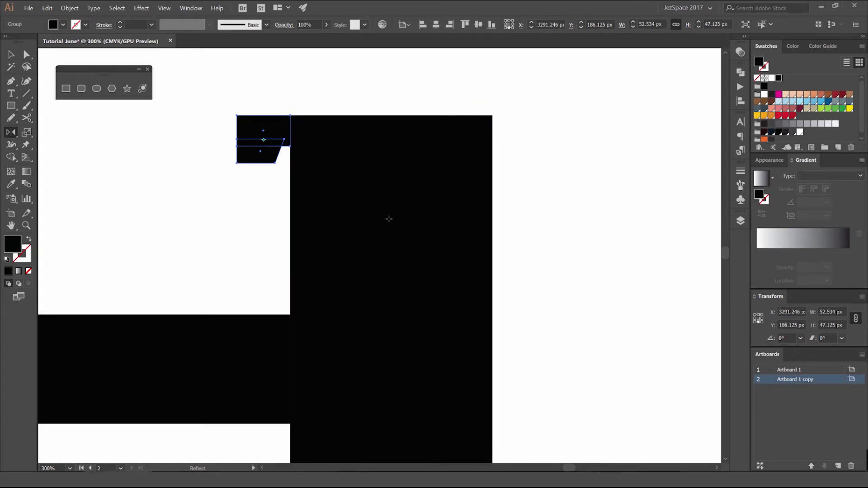
key(ctrl+y)
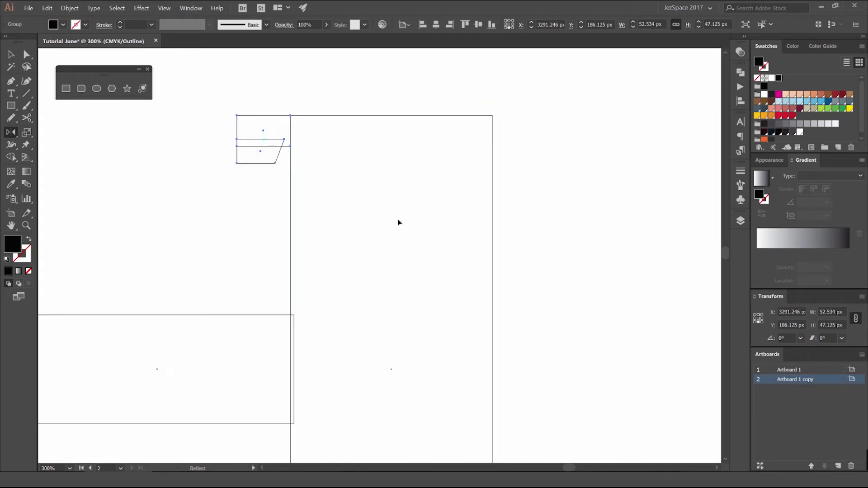
scroll(397, 219, down, 1)
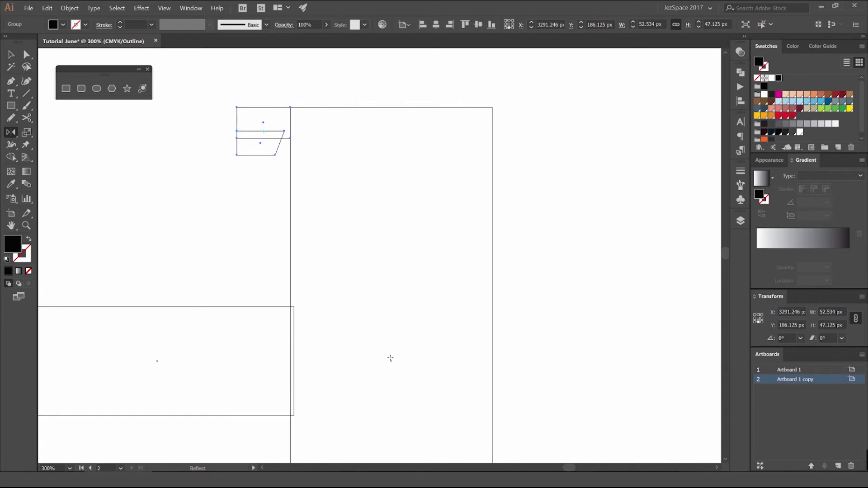
scroll(390, 358, down, 5)
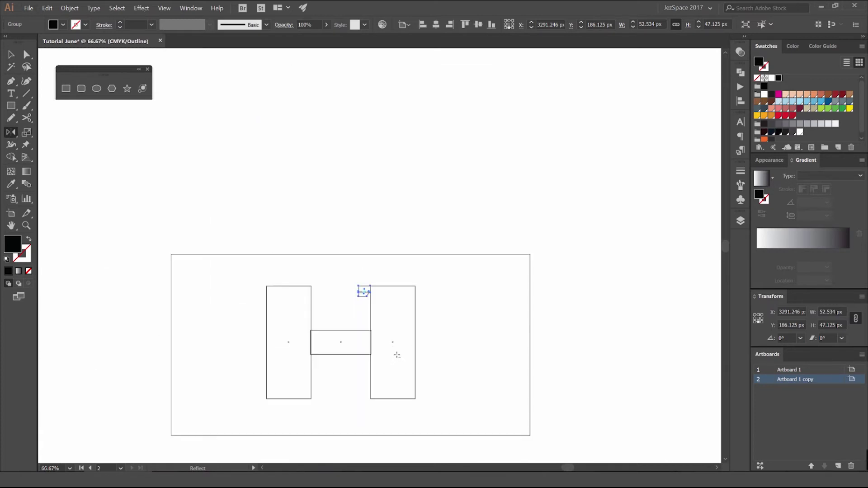
scroll(397, 355, up, 4)
scroll(380, 304, up, 6)
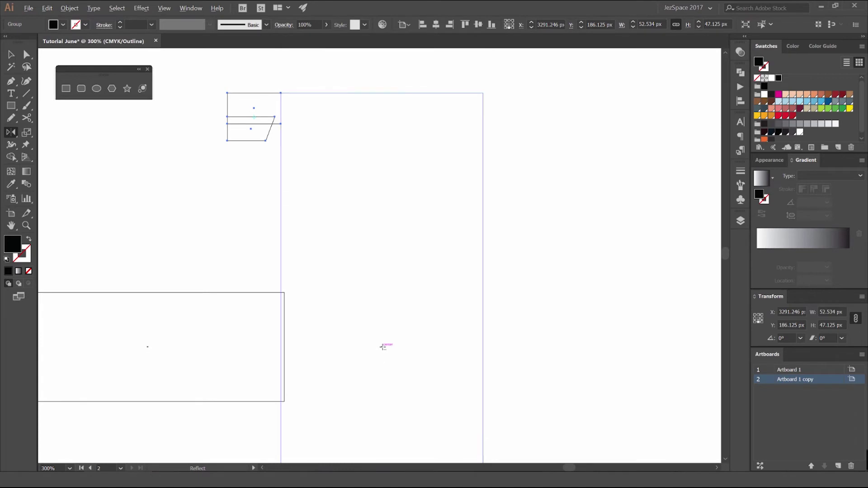
alt+click(382, 347)
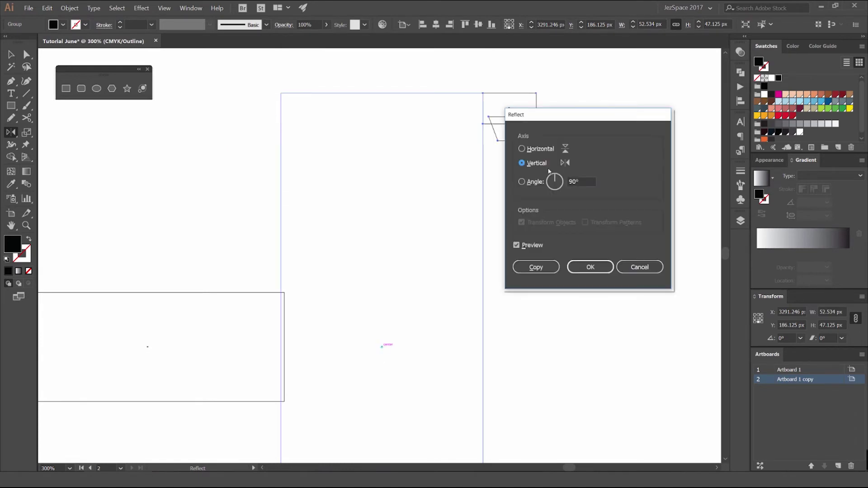
drag(555, 117, 596, 123)
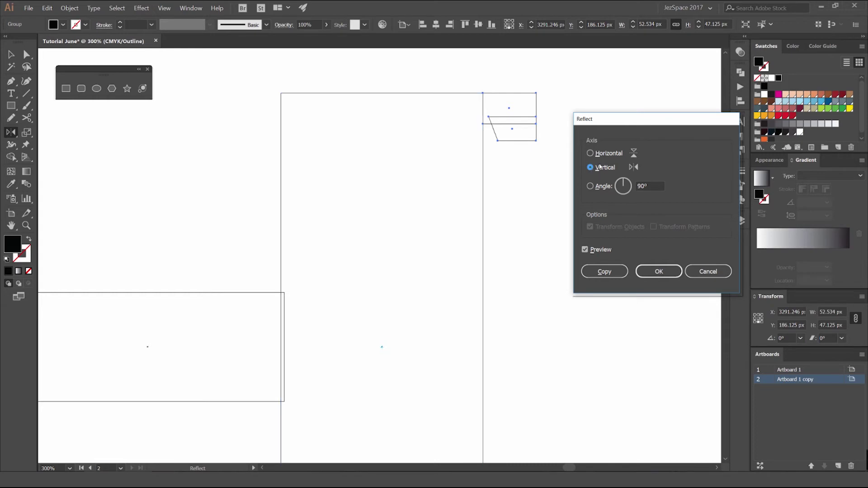
click(605, 271)
key(v)
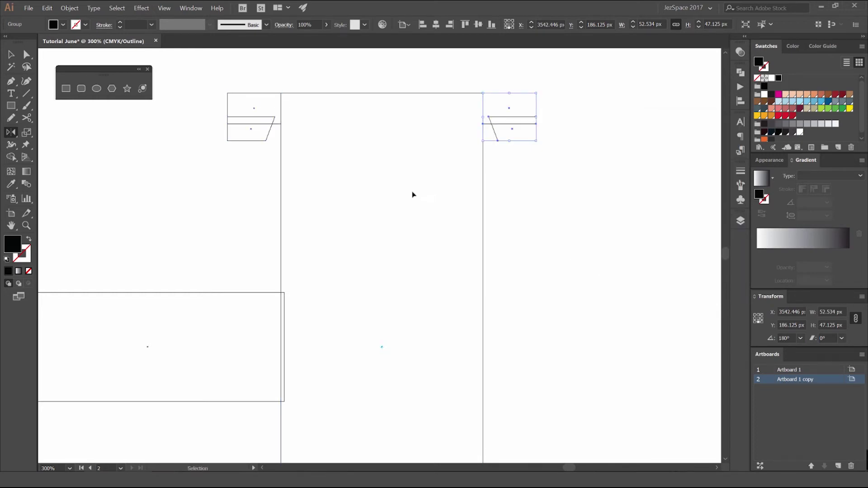
key(ctrl+y)
click(574, 131)
Select both serif groups on the right stem and stretch them downward to a height of about 77 px, keeping their top edge aligned.
drag(583, 112, 590, 154)
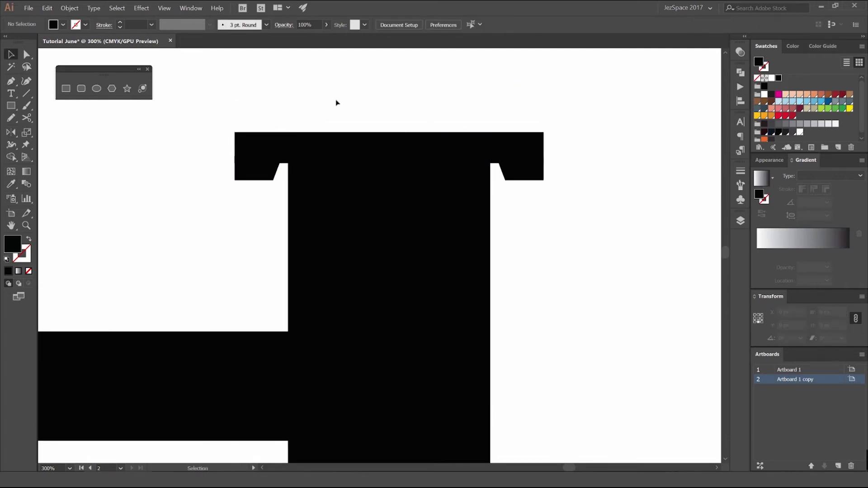
scroll(512, 150, down, 4)
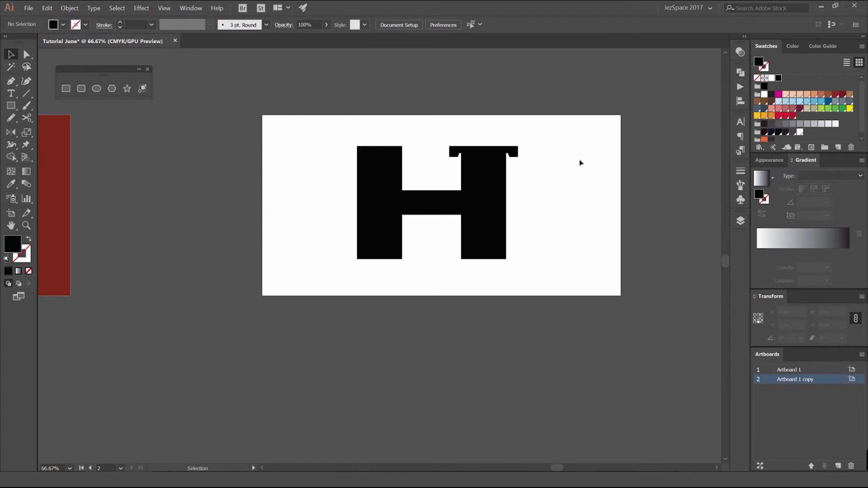
scroll(507, 127, up, 4)
drag(549, 269, 540, 201)
click(529, 169)
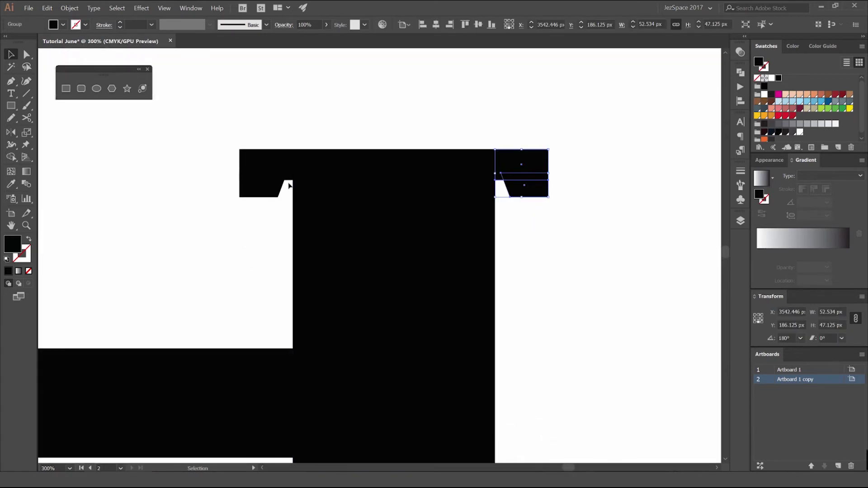
shift+click(282, 178)
scroll(375, 201, down, 4)
click(509, 211)
scroll(347, 203, up, 3)
click(381, 192)
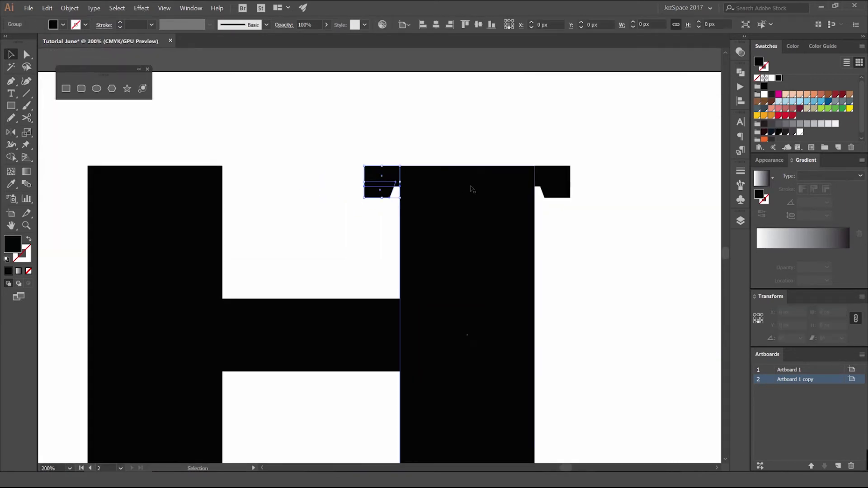
shift+click(472, 189)
drag(468, 199, 466, 218)
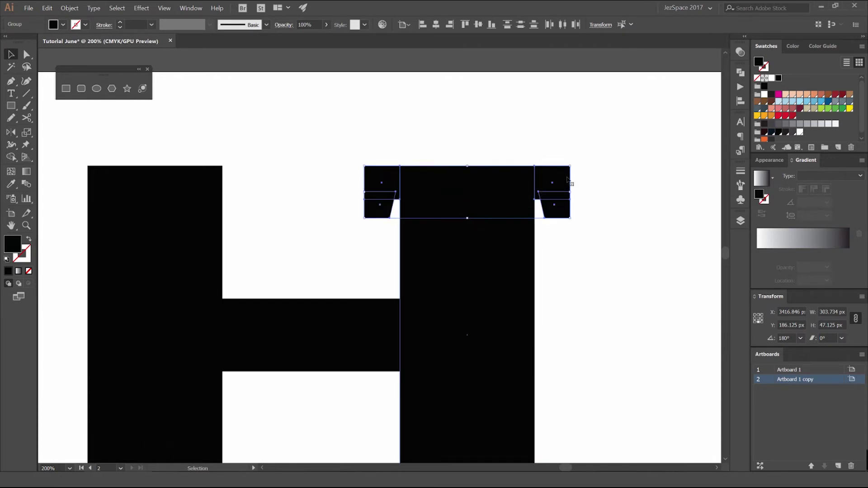
click(616, 165)
Place a vertically flipped copy of the upper serif pair at the foot of the right stem, flush with its bottom edge.
scroll(616, 165, down, 3)
drag(617, 164, 524, 163)
scroll(501, 199, up, 3)
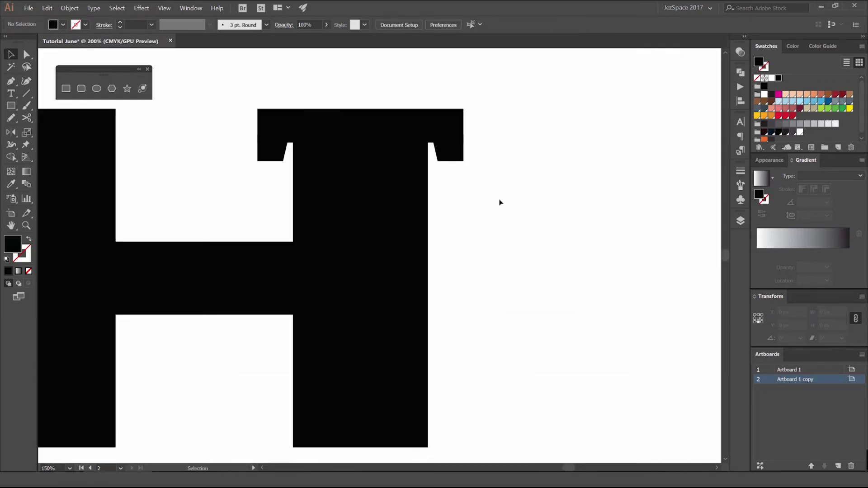
click(445, 123)
shift+click(265, 133)
shift+click(266, 134)
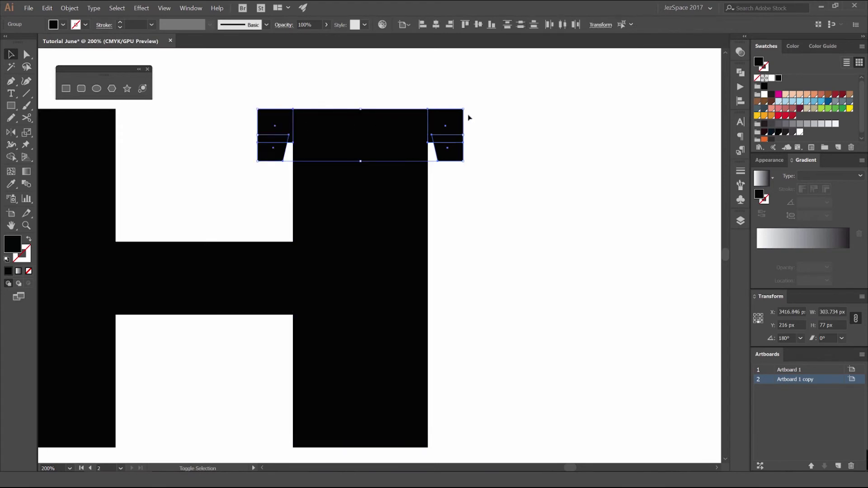
key(a)
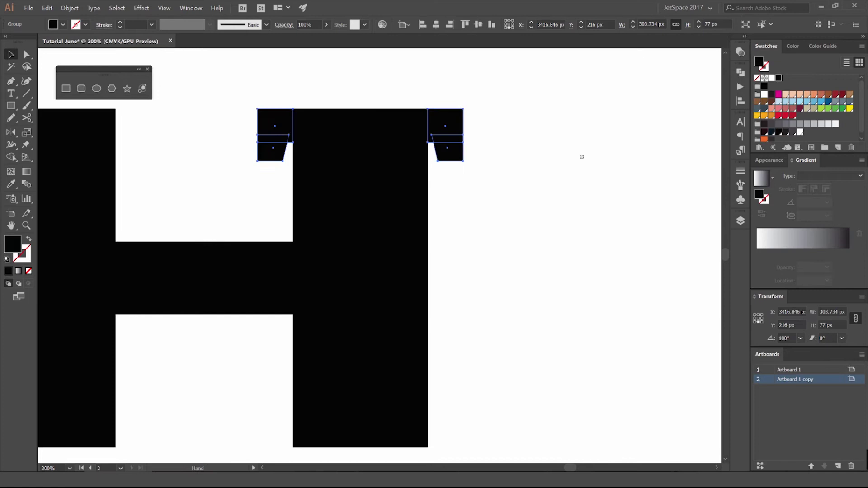
scroll(589, 161, down, 1)
mouse_move(552, 151)
mouse_down()
mouse_move(510, 142)
mouse_move(541, 142)
mouse_up()
scroll(487, 136, up, 1)
drag(487, 98, 294, 430)
drag(502, 311, 506, 242)
scroll(479, 335, up, 4)
drag(443, 308, 443, 376)
scroll(444, 375, down, 3)
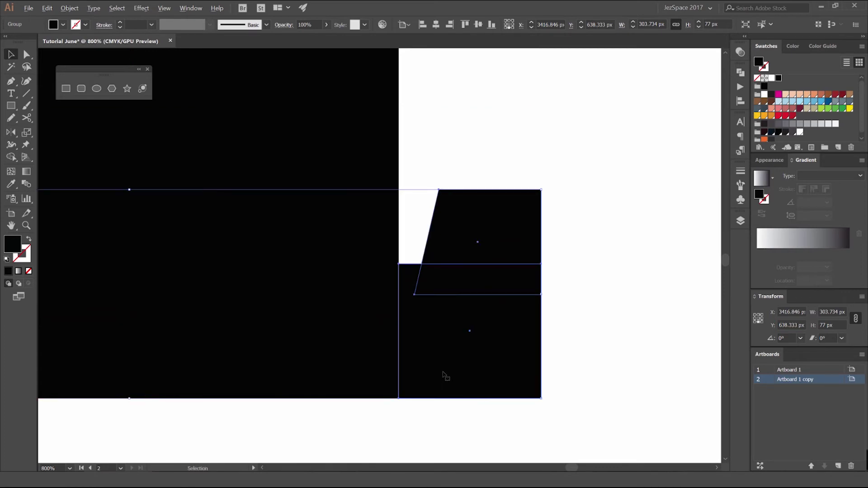
Check the Smart Guides and Snap to Point settings, and inspect the right stem's finished serifs.
click(164, 8)
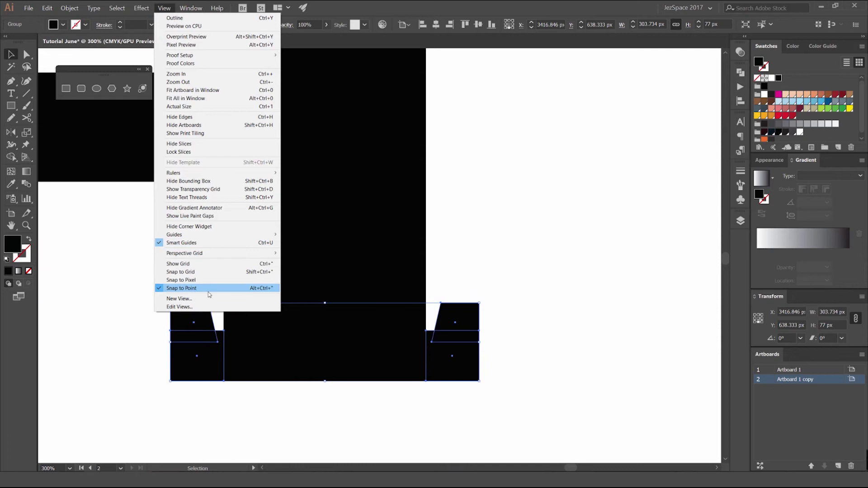
click(529, 229)
scroll(455, 324, down, 5)
scroll(457, 320, up, 4)
drag(489, 272, 546, 290)
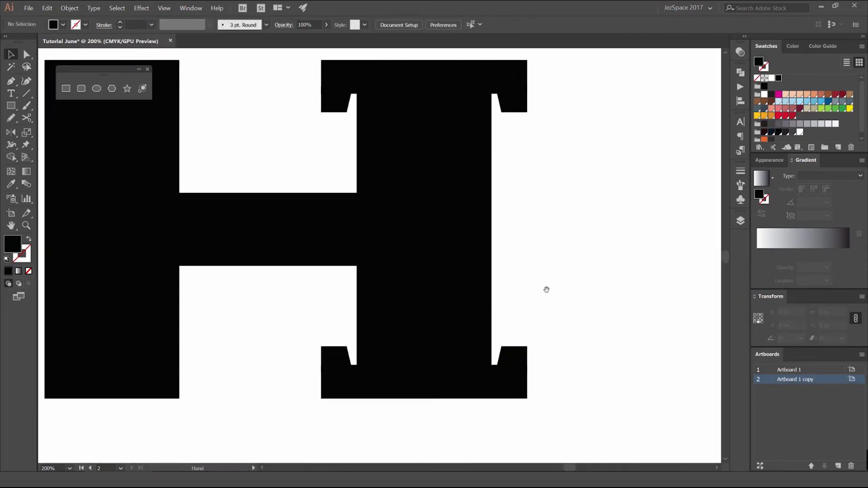
Place a copy of the right stem's upper and lower serif pairs on the left stem, at the same height.
key(ctrl+0)
scroll(581, 208, up, 3)
click(502, 140)
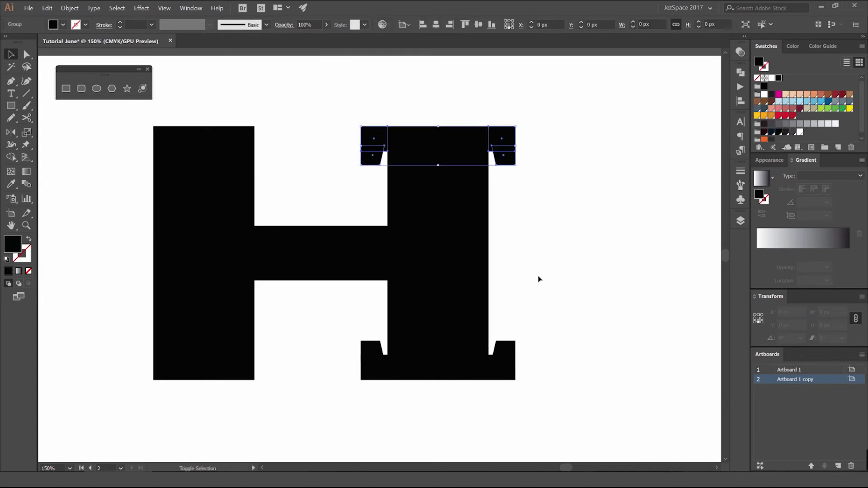
shift+click(505, 361)
drag(502, 333, 608, 288)
drag(472, 308, 245, 287)
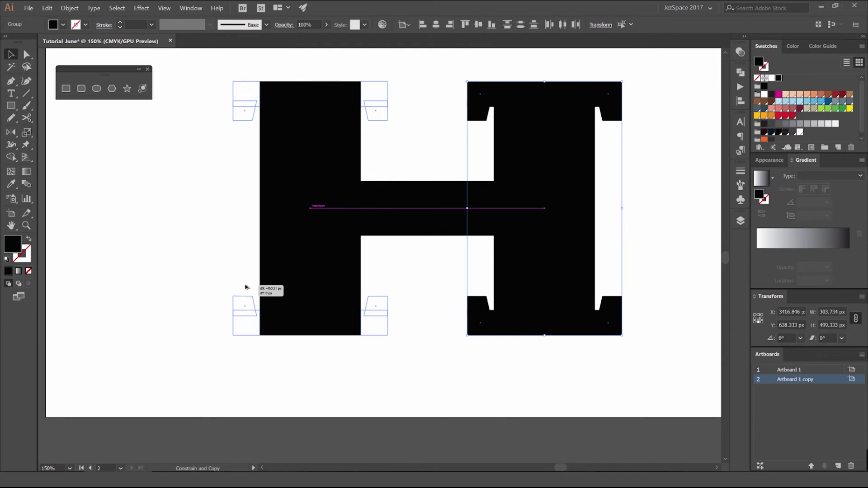
drag(246, 287, 246, 287)
click(421, 138)
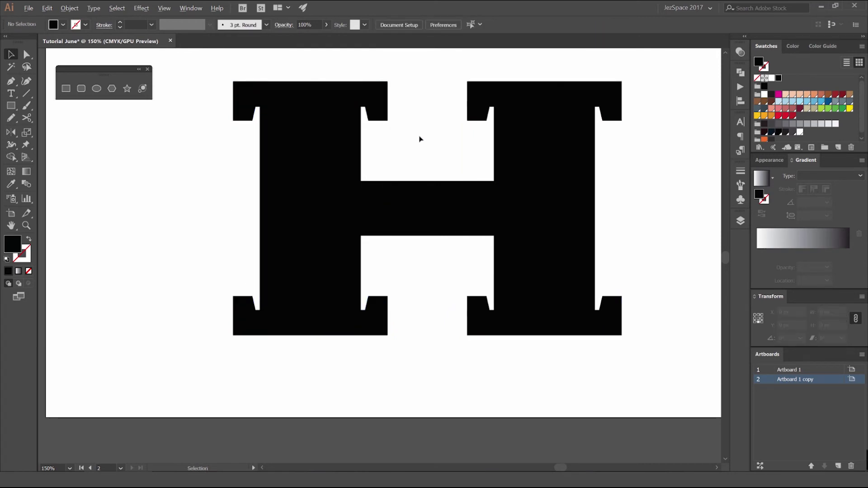
Compare the assembled H with the orange ITH lettering on the first artboard.
key(ctrl+minus)
key(ctrl+minus)
key(ctrl+minus)
key(ctrl+minus)
key(ctrl+minus)
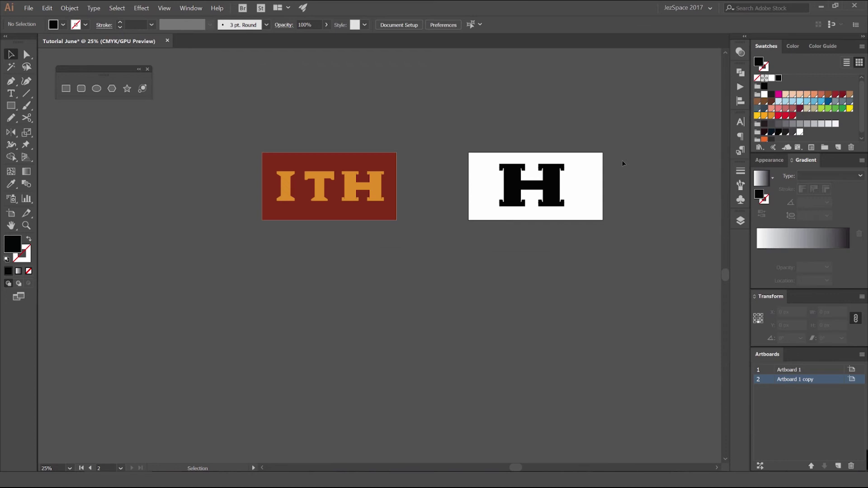
scroll(601, 170, up, 4)
scroll(430, 154, up, 2)
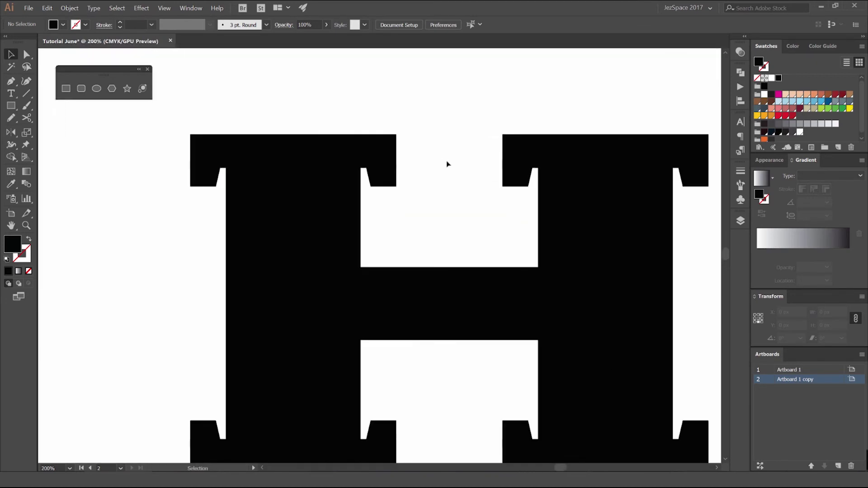
scroll(448, 163, down, 1)
scroll(343, 122, down, 1)
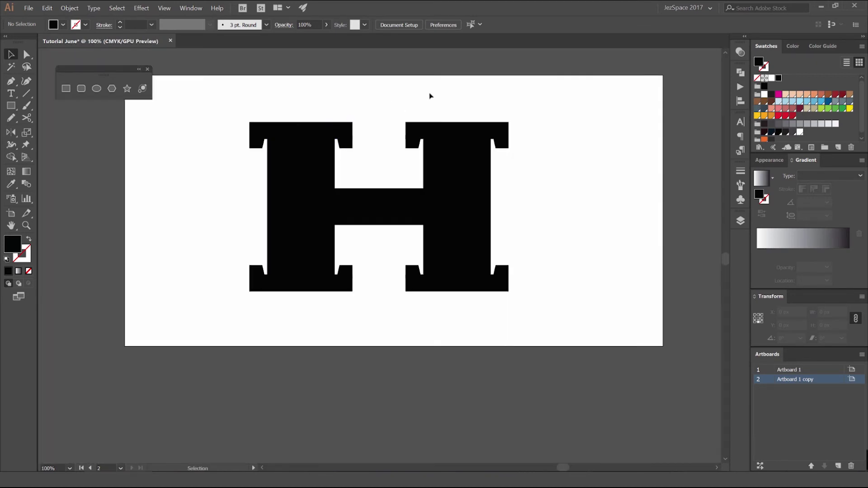
Pull several serif pairs away from the stems to show they are separate pieces, and undo the moves.
scroll(353, 124, up, 1)
drag(347, 140, 425, 93)
key(ctrl+z)
drag(573, 135, 429, 81)
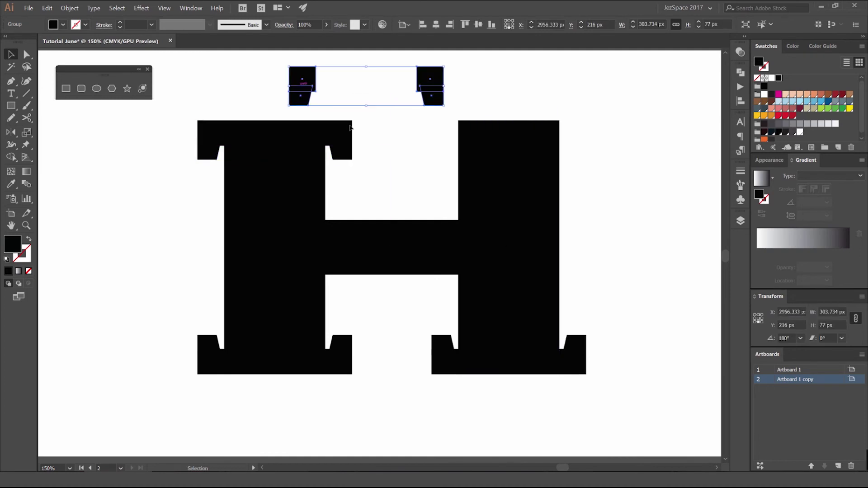
key(ctrl+z)
drag(439, 347, 448, 385)
drag(323, 370, 358, 391)
key(ctrl+z)
key(ctrl+z)
scroll(582, 333, down, 2)
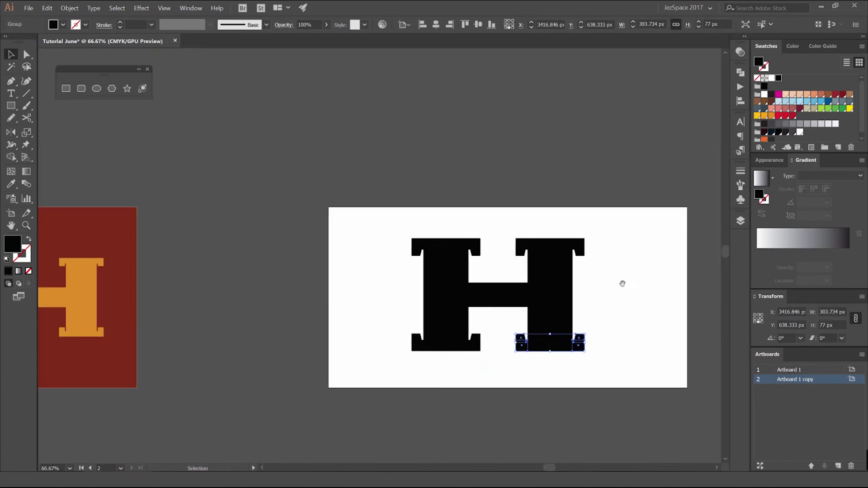
Keep a duplicate of the complete, unmerged H above the white artboard.
drag(622, 283, 513, 292)
drag(491, 248, 263, 392)
drag(453, 315, 424, 143)
click(550, 208)
drag(419, 326, 471, 205)
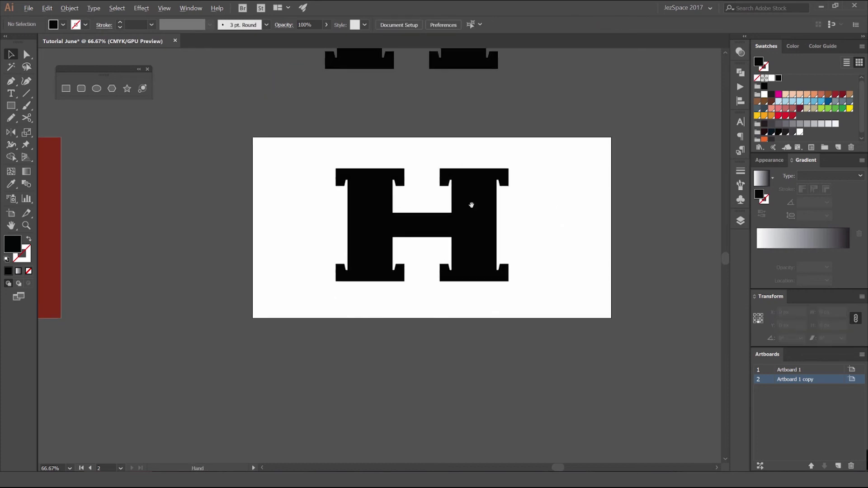
scroll(470, 199, up, 1)
scroll(544, 211, up, 1)
scroll(558, 197, left, 2)
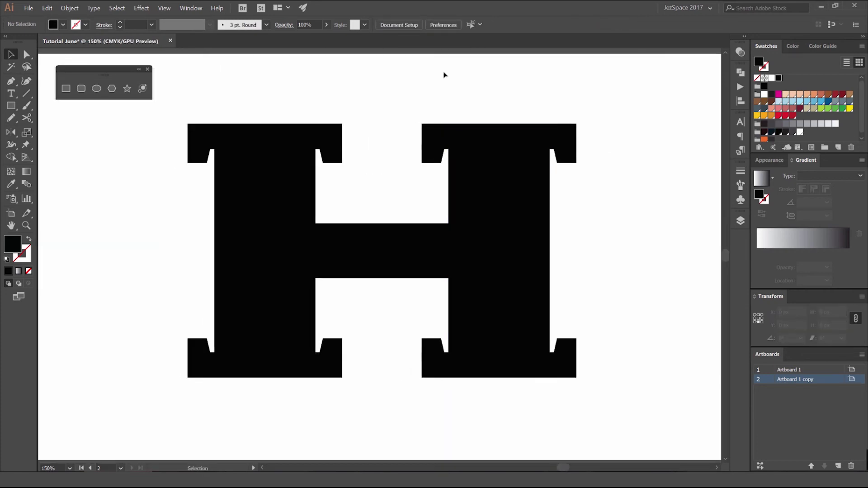
Try pink on the left stem's upper serifs, blue on the right stem and dark red on the crossbar, and undo the colours.
click(319, 142)
click(778, 108)
click(537, 212)
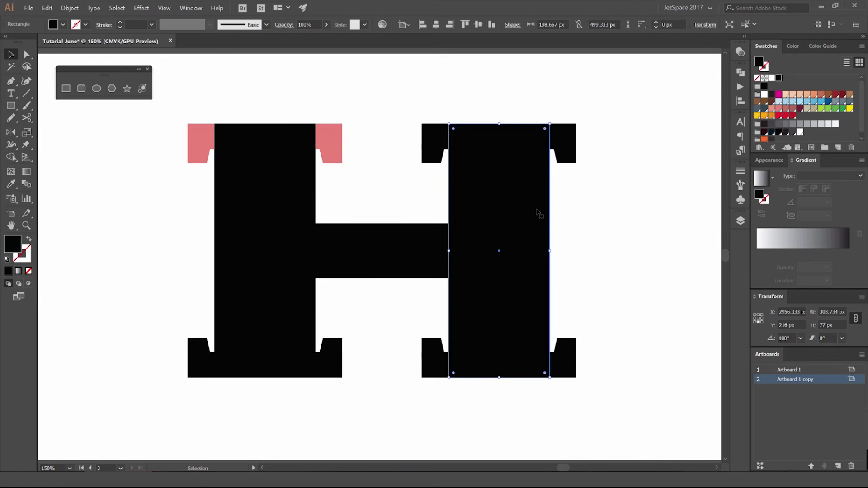
click(814, 102)
click(398, 236)
click(793, 108)
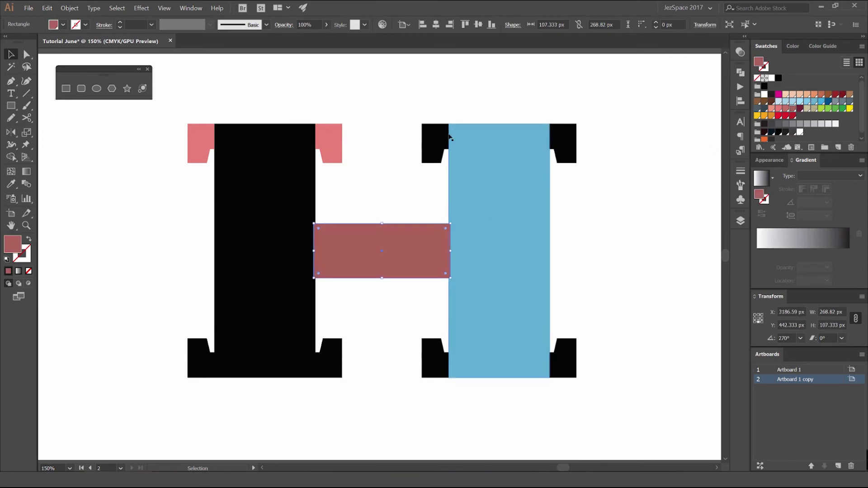
key(ctrl+z)
key(ctrl+z)
key(ctrl+z)
key(ctrl+z)
key(ctrl+z)
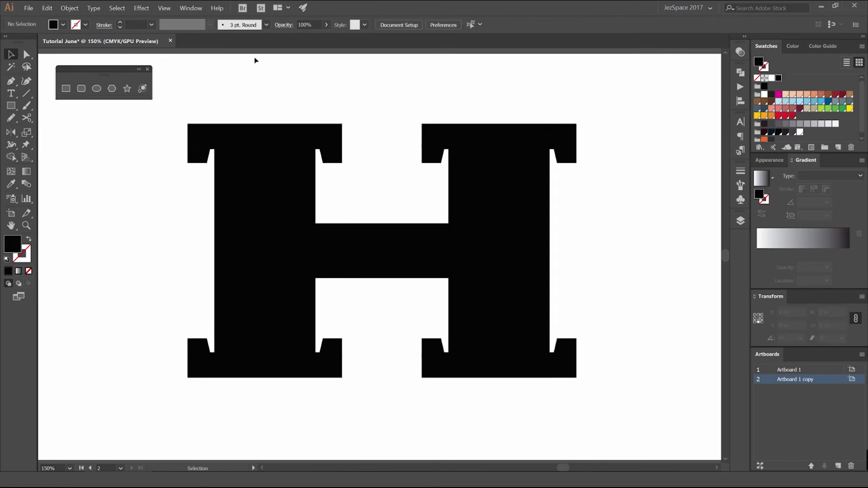
Unite all stems, serifs and the crossbar of the H into a single shape with Pathfinder.
click(191, 8)
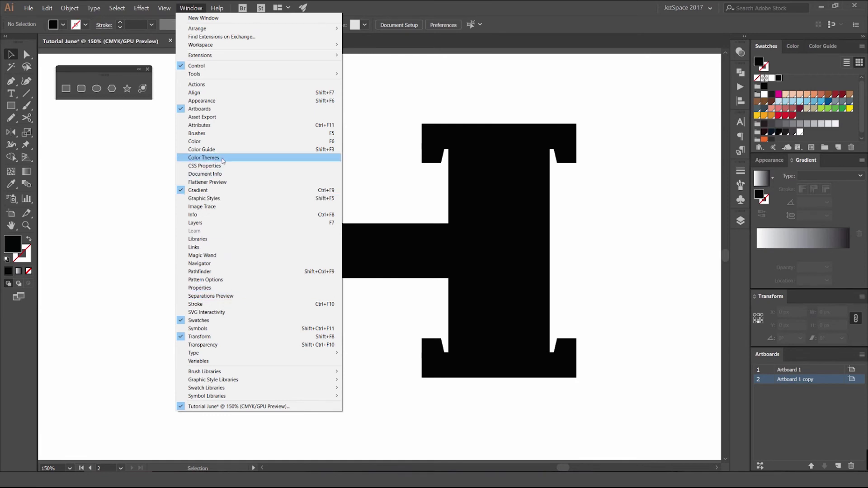
click(234, 271)
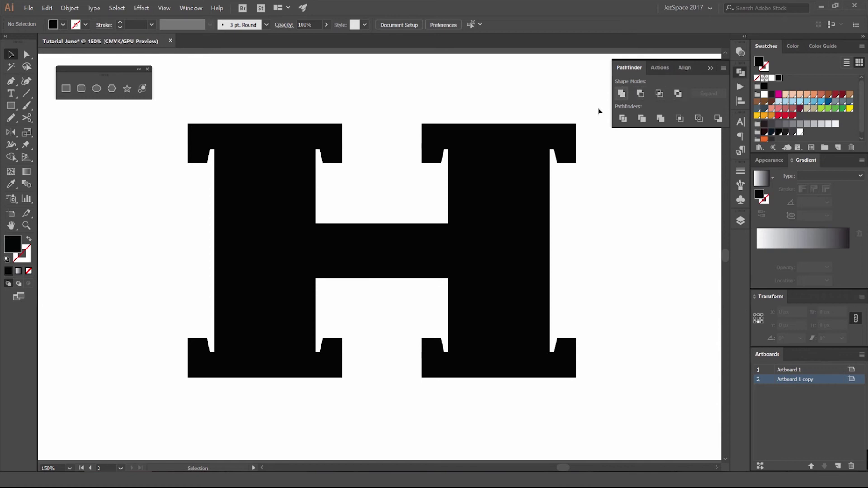
drag(597, 86, 180, 398)
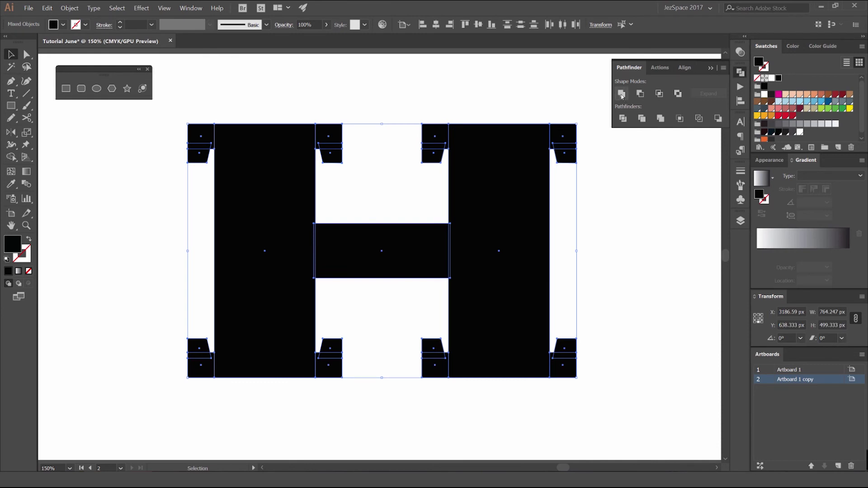
click(622, 94)
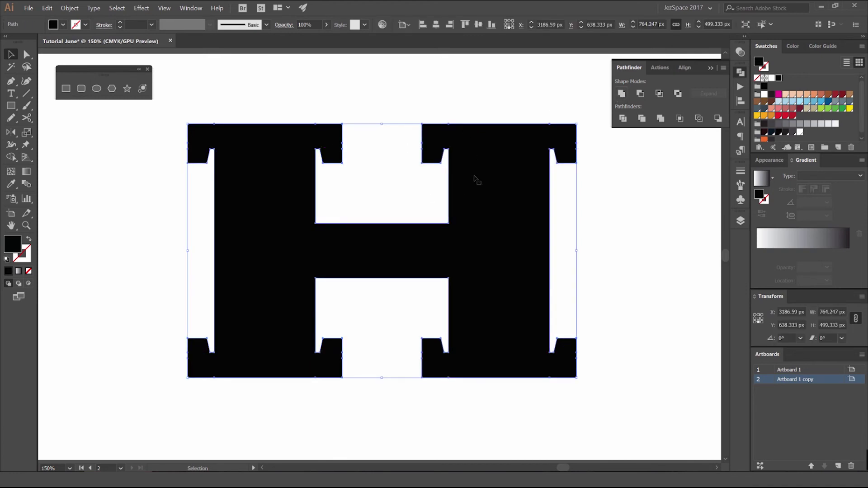
scroll(444, 164, up, 4)
scroll(453, 140, down, 6)
click(481, 93)
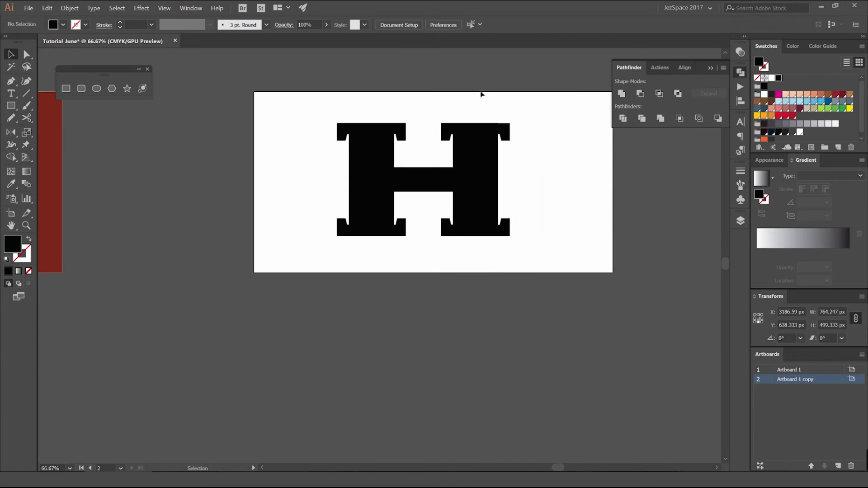
Examine the anchor points along the outline of the merged H at the right stem's upper inner serif.
scroll(451, 126, up, 3)
click(451, 135)
scroll(458, 146, up, 4)
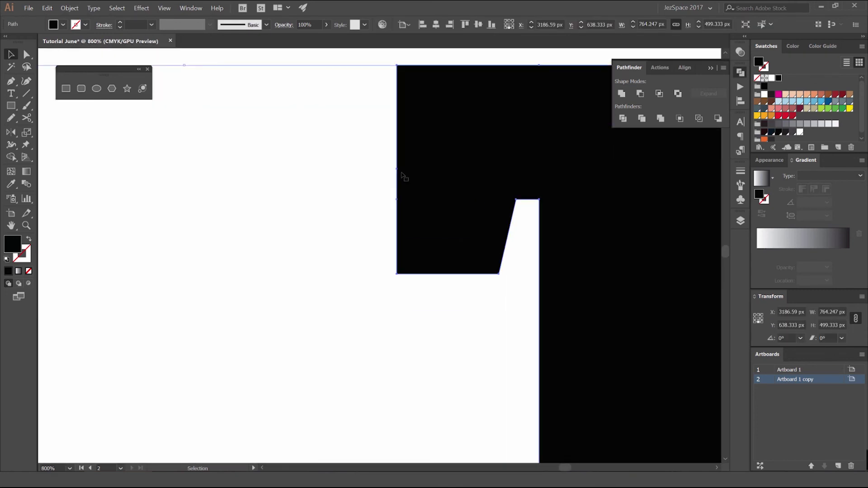
scroll(401, 172, up, 1)
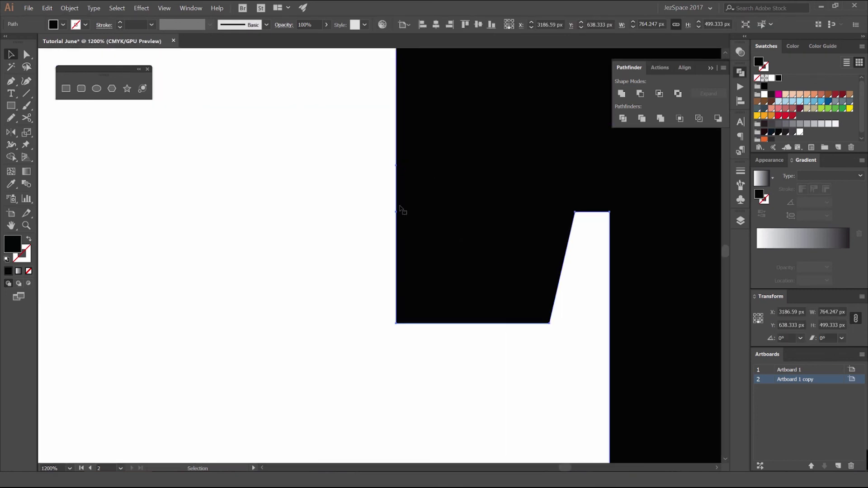
scroll(358, 141, down, 2)
key(a)
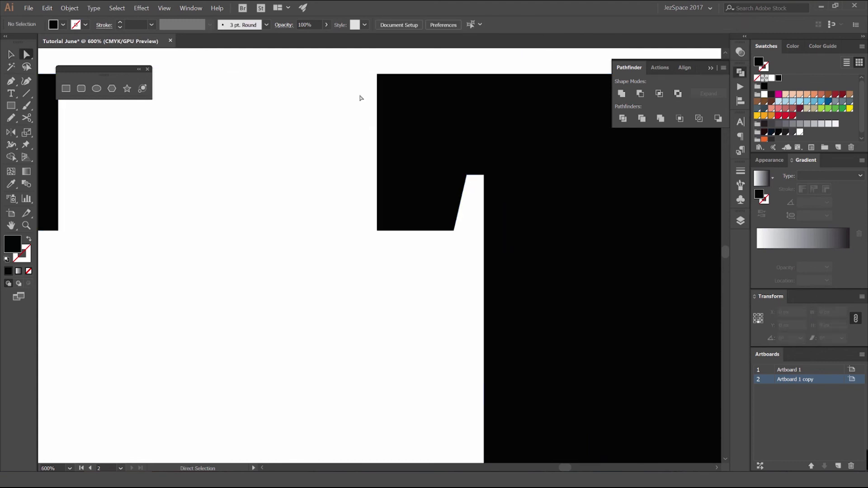
scroll(412, 126, down, 2)
scroll(385, 121, up, 2)
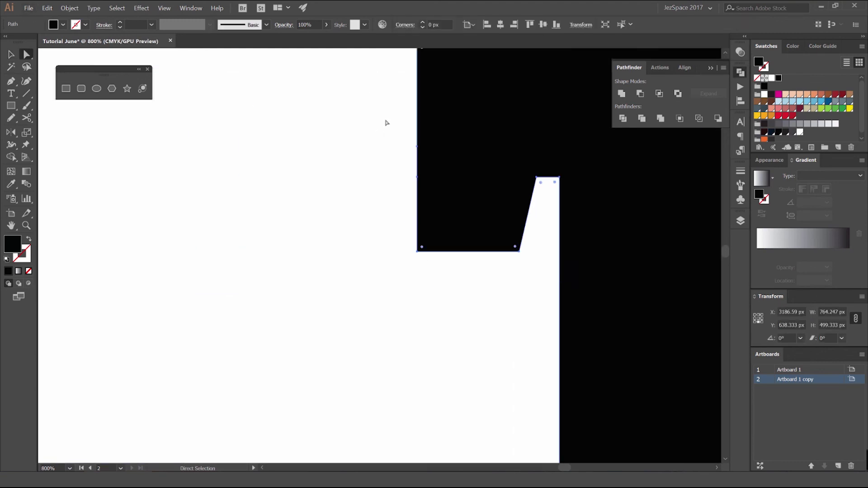
click(389, 165)
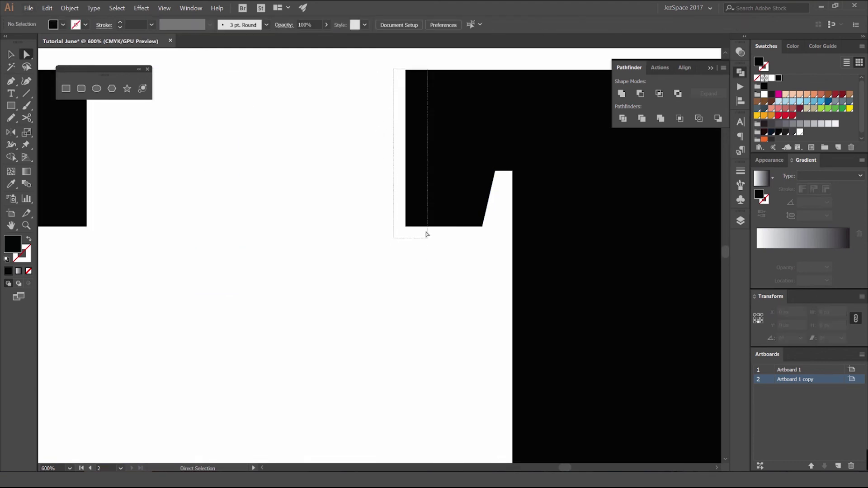
click(403, 75)
scroll(364, 187, down, 3)
scroll(363, 185, down, 2)
click(375, 144)
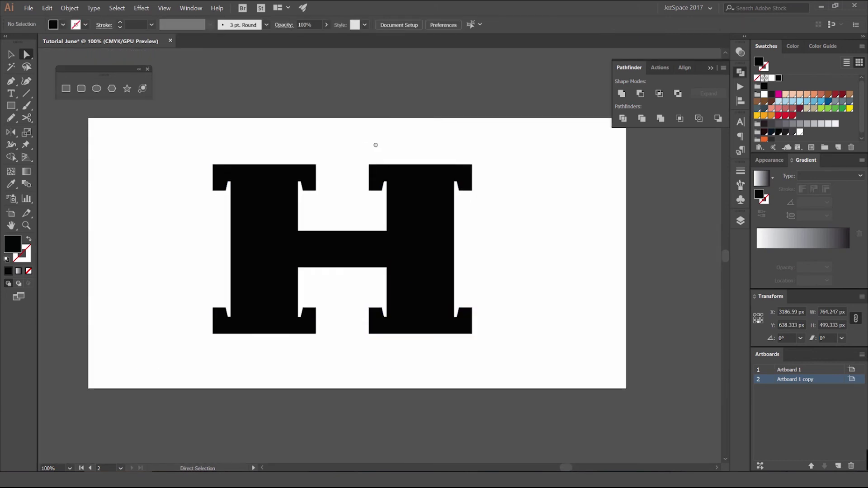
Fill the merged H with the orange swatch and put the Pathfinder options away.
drag(376, 143, 431, 131)
click(511, 158)
click(740, 72)
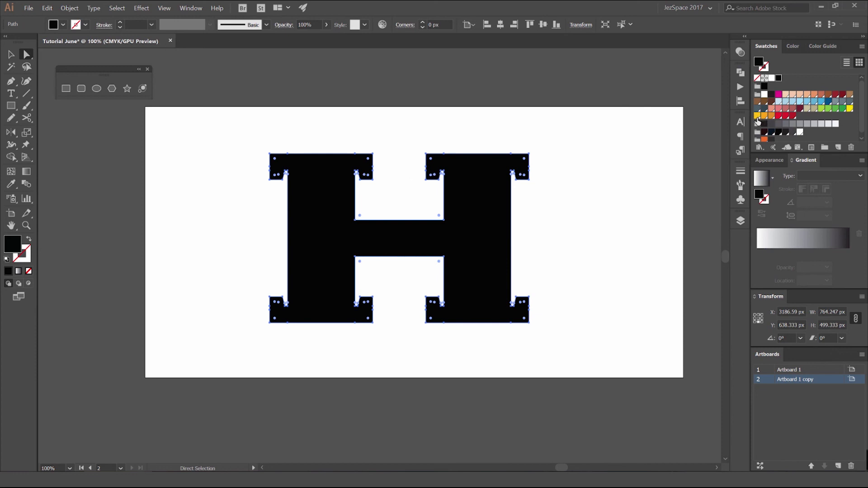
click(771, 116)
click(549, 136)
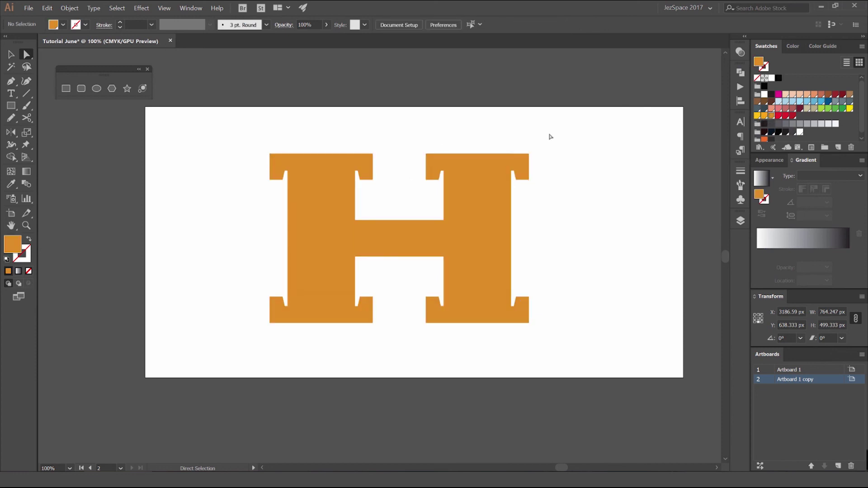
Draw a 1588 × 800 px rectangle covering the whole artboard, and display its fill colour values as HSB.
key(m)
drag(144, 107, 685, 378)
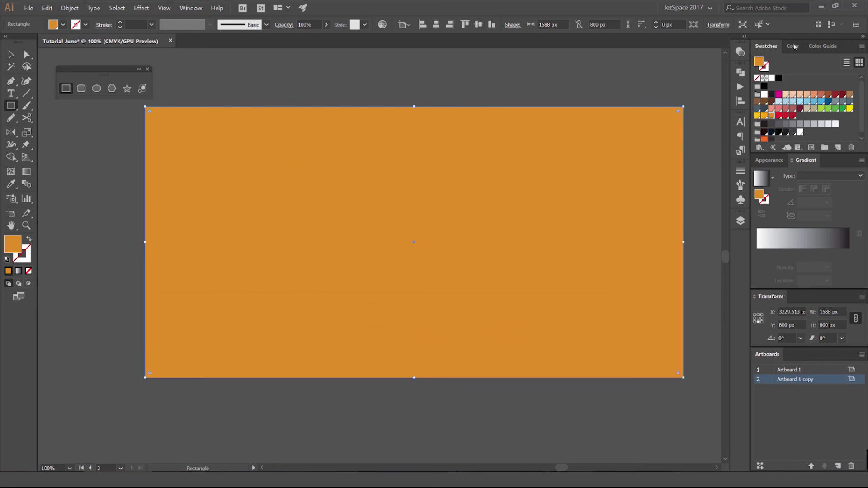
click(794, 46)
click(862, 47)
click(811, 75)
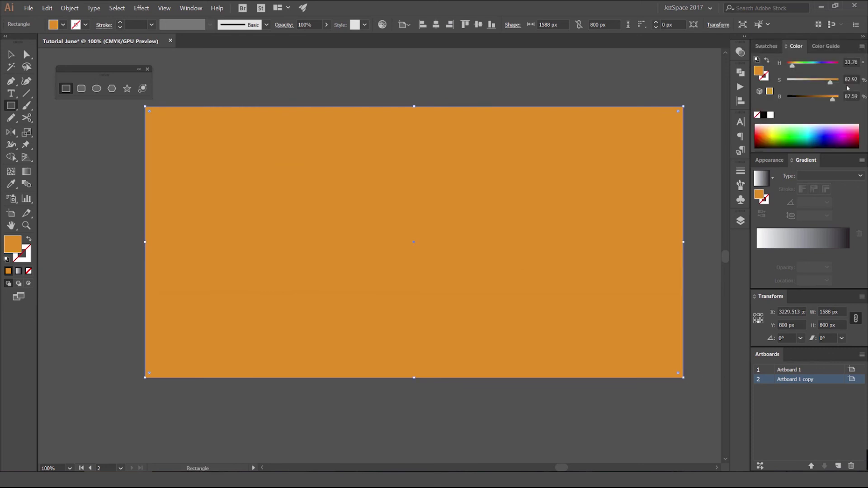
Put the background rectangle behind the H and set its fill to hue 30°, saturation 100% and brightness 42%.
scroll(848, 94, down, 5)
double_click(849, 79)
text(100)
key(Return)
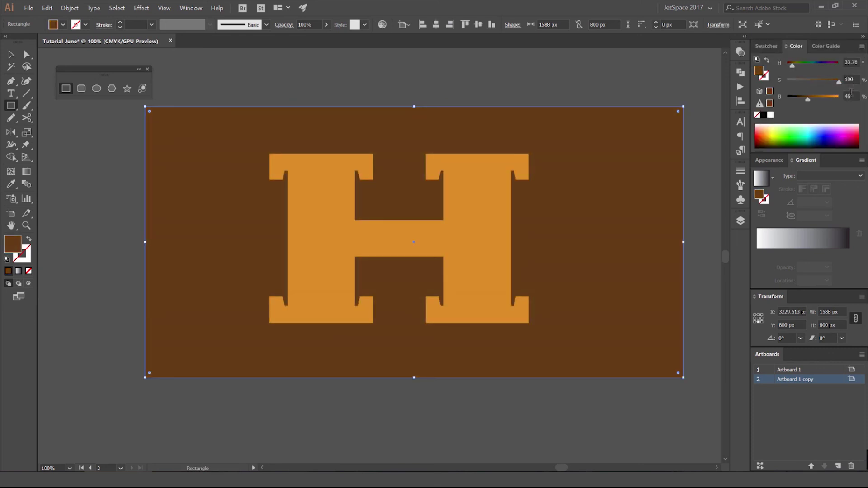
double_click(851, 62)
text(30)
key(Return)
double_click(848, 96)
text(50)
key(Return)
scroll(850, 96, down, 8)
key(v)
key(ctrl+shift+a)
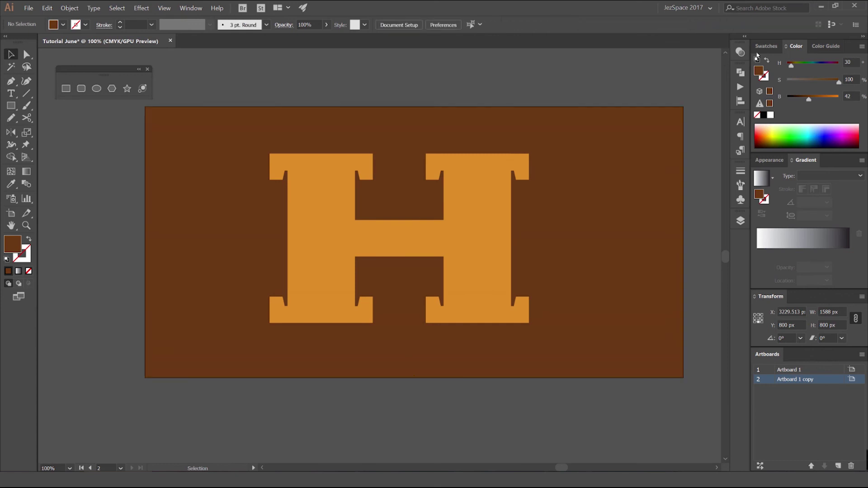
Place a copy of the H on the artboard, offset about 59 px to the right and 27 px down.
click(765, 45)
scroll(482, 116, down, 2)
click(452, 162)
scroll(455, 160, up, 1)
click(494, 160)
scroll(470, 163, up, 1)
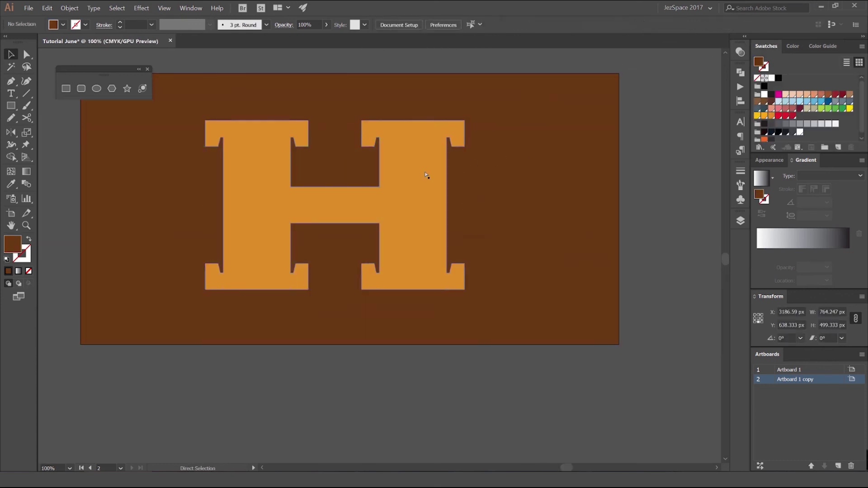
click(428, 178)
drag(429, 178, 479, 219)
click(671, 171)
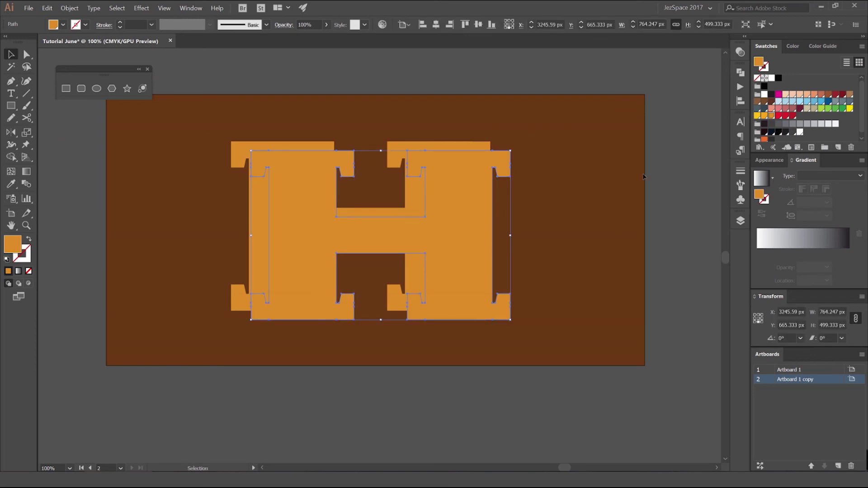
Sample the background's brown as the fill of the offset H copy and set its blend mode to Multiply.
key(i)
click(591, 135)
click(740, 52)
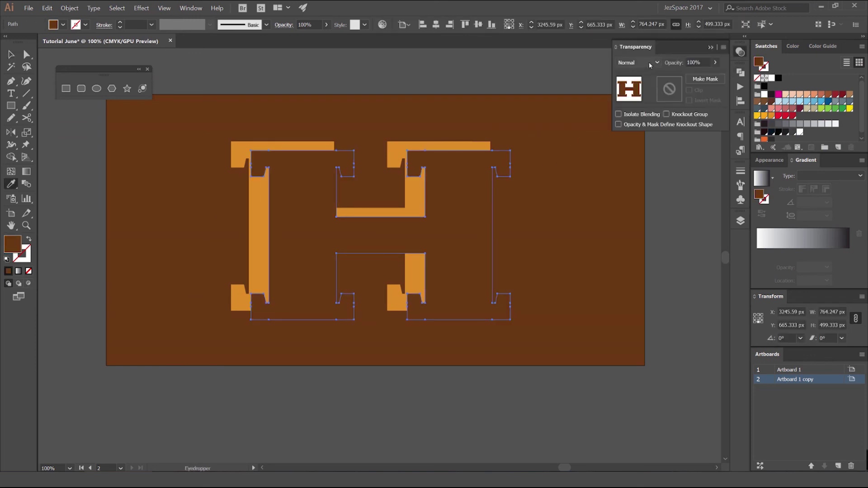
click(649, 62)
click(630, 89)
key(v)
click(511, 198)
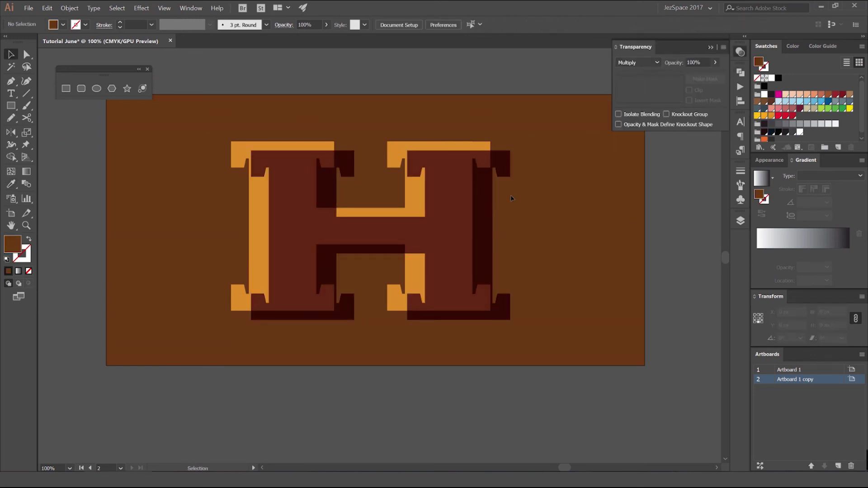
Send the dark H copy behind the orange H as a drop shadow and put the transparency options away.
click(512, 198)
key(ctrl+bracketleft)
click(585, 195)
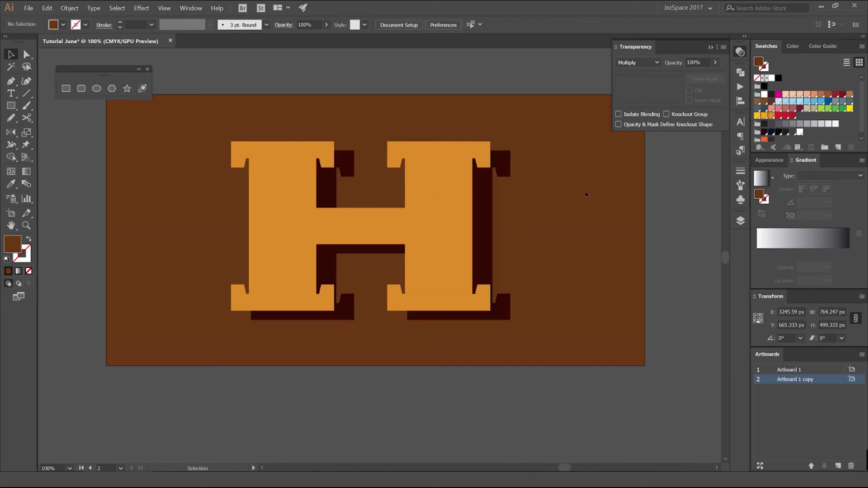
scroll(592, 190, down, 2)
scroll(610, 181, up, 2)
drag(570, 183, 573, 192)
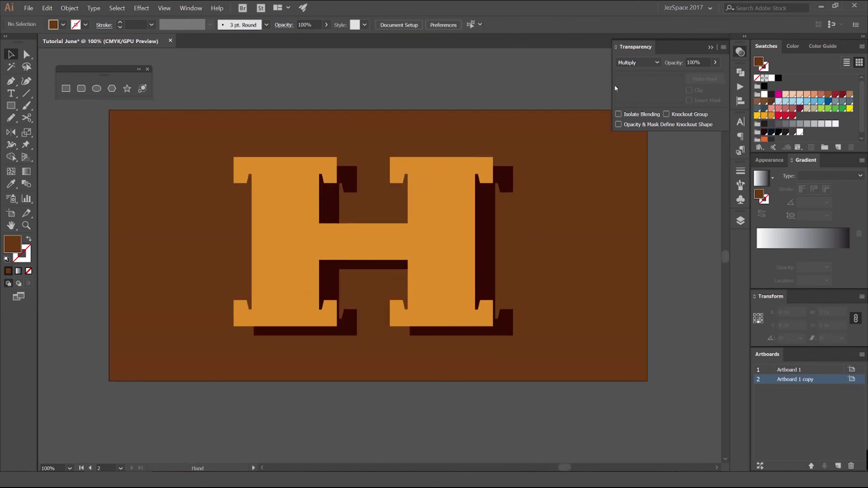
click(737, 53)
drag(608, 89, 646, 95)
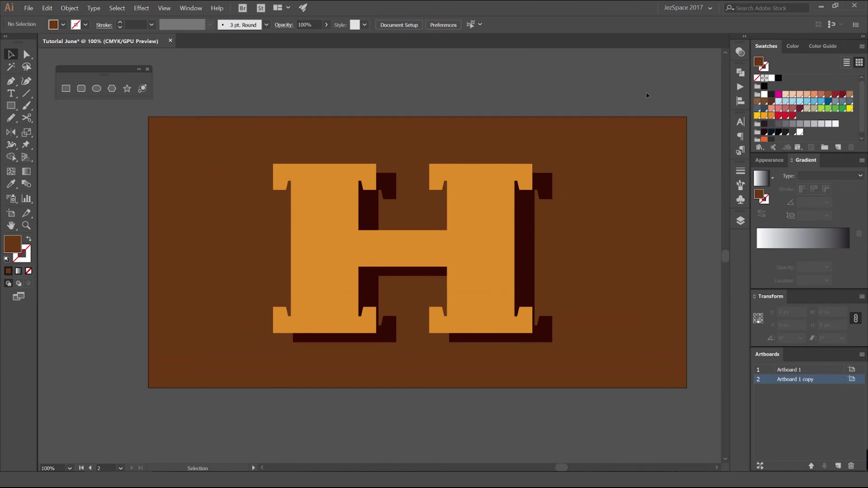